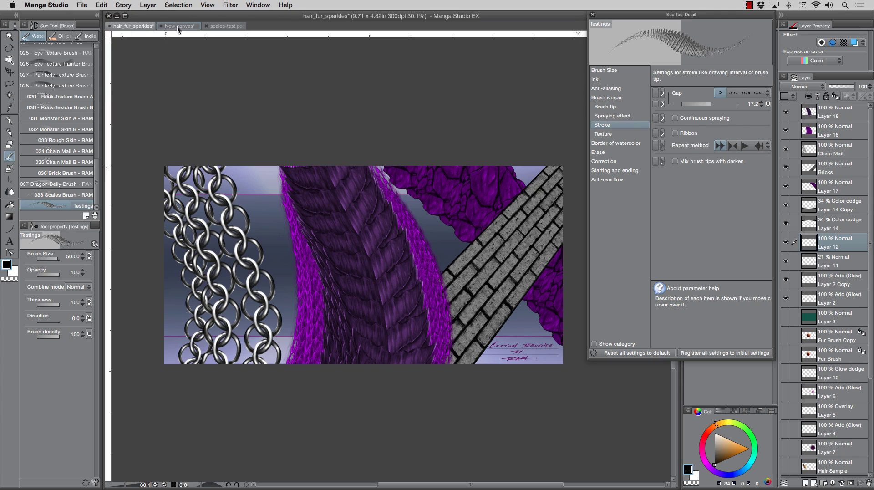
Step: Switch to the New canvas document and paint three overlapping curved feather strokes with the Testings brush on Layer 1
{"action": "left_click", "coordinate": [179, 26]}
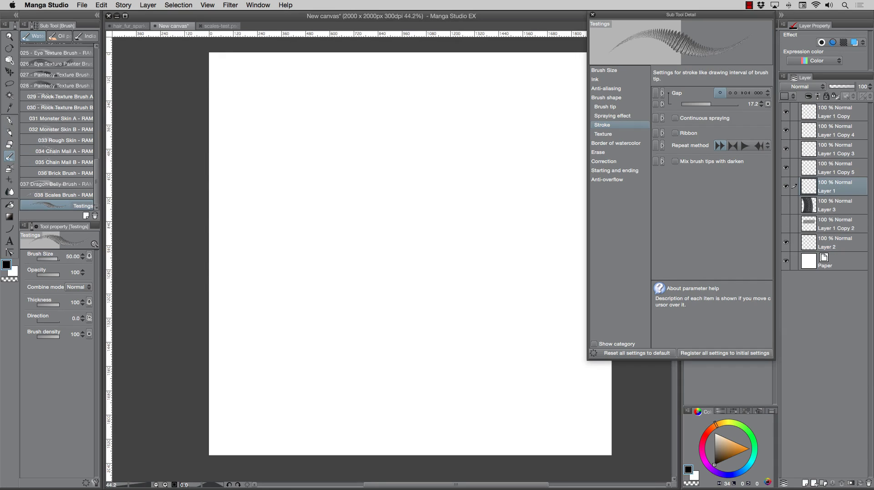
{"action": "mouse_move", "coordinate": [263, 231]}
{"action": "left_mouse_down"}
{"action": "mouse_move", "coordinate": [414, 273]}
{"action": "mouse_move", "coordinate": [405, 401]}
{"action": "left_mouse_up"}
{"action": "mouse_move", "coordinate": [272, 270]}
{"action": "left_mouse_down"}
{"action": "mouse_move", "coordinate": [286, 276]}
{"action": "mouse_move", "coordinate": [357, 408]}
{"action": "left_mouse_up"}
{"action": "mouse_move", "coordinate": [271, 300]}
{"action": "left_mouse_down"}
{"action": "mouse_move", "coordinate": [299, 314]}
{"action": "mouse_move", "coordinate": [336, 403]}
{"action": "left_mouse_up"}
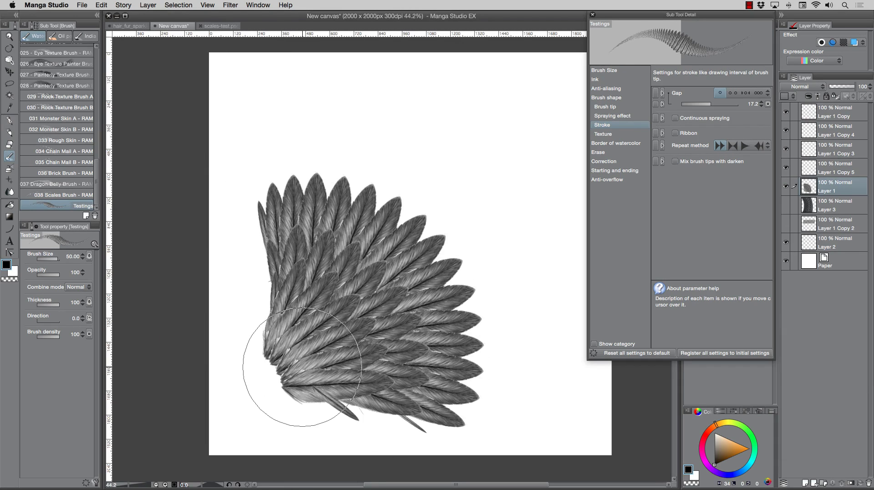
{"action": "left_click", "coordinate": [65, 197]}
{"action": "right_click", "coordinate": [64, 195]}
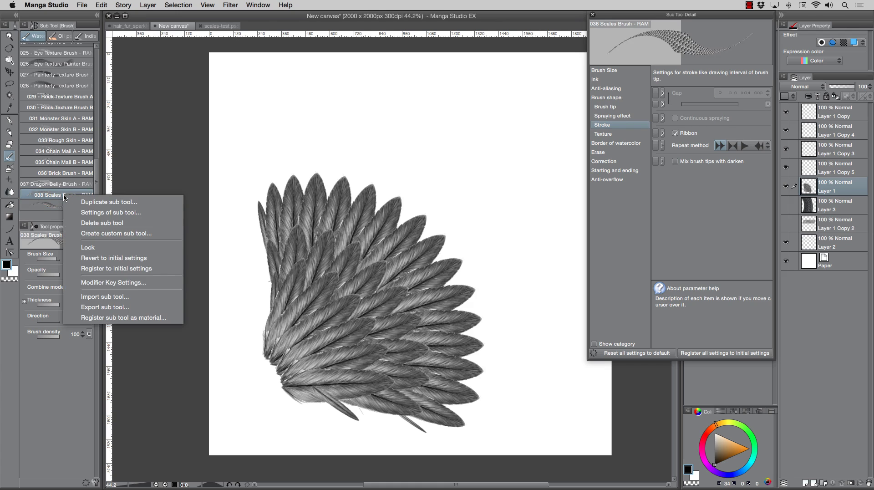
{"action": "left_click", "coordinate": [94, 201]}
{"action": "right_click", "coordinate": [56, 207]}
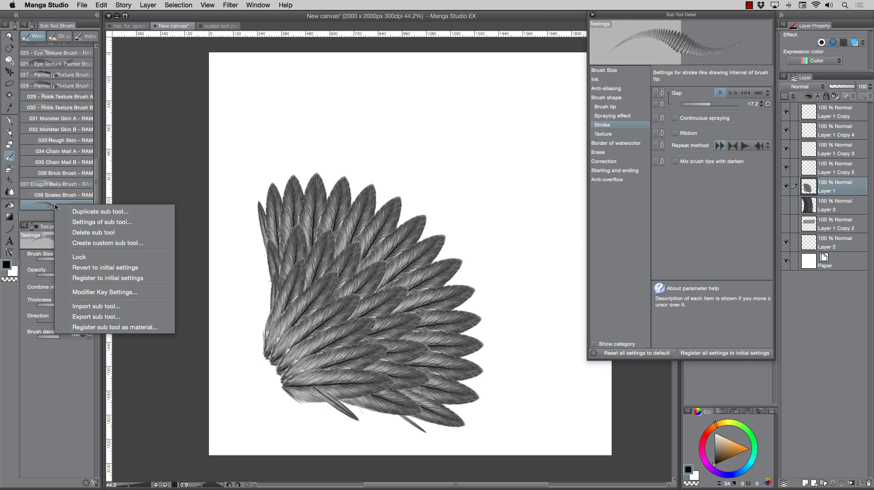
{"action": "left_click", "coordinate": [76, 222]}
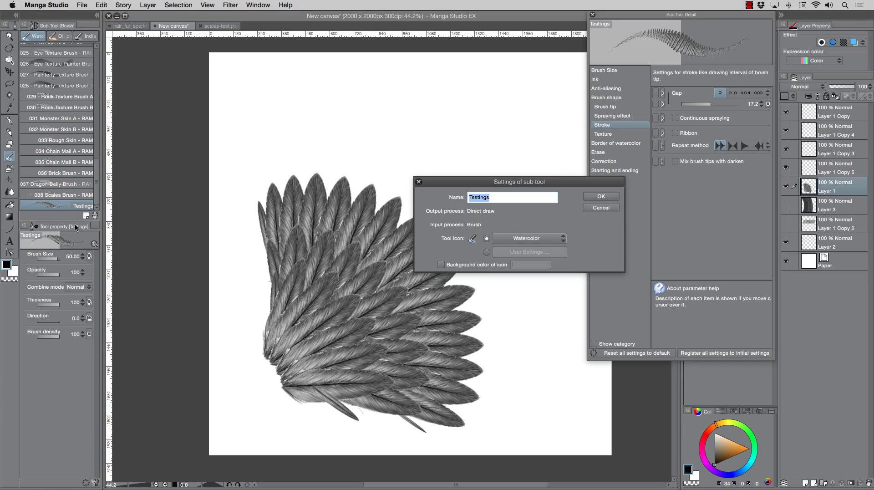
{"action": "left_click", "coordinate": [605, 207]}
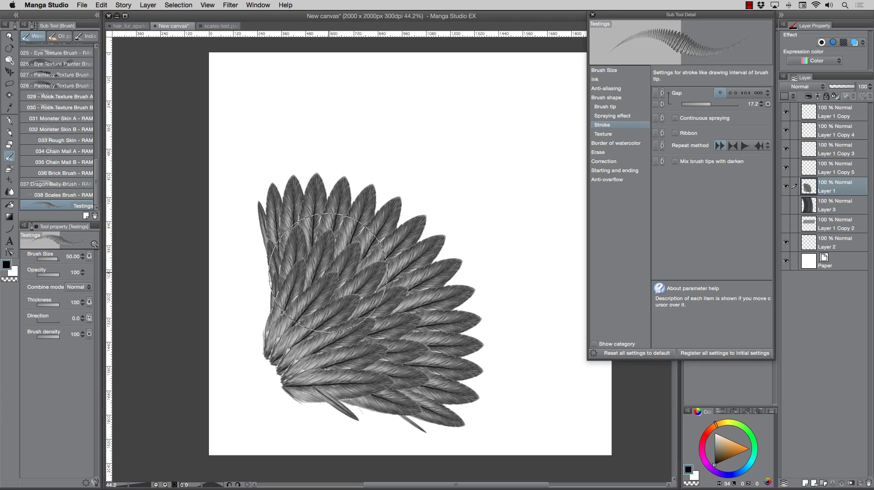
Step: Paint two more overlapping feather strokes across the wing shape, and clear everything from Layer 1
{"action": "left_click_drag", "start_coordinate": [279, 277], "coordinate": [330, 337]}
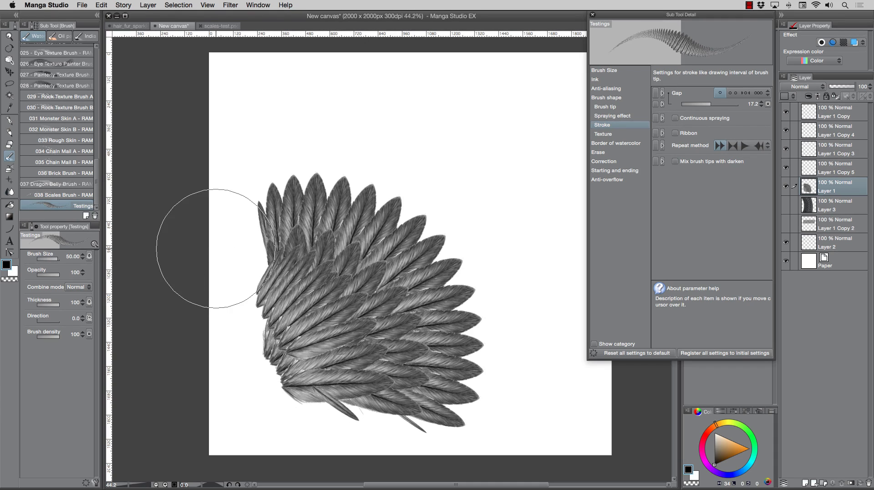
{"action": "mouse_move", "coordinate": [335, 219]}
{"action": "left_mouse_down"}
{"action": "mouse_move", "coordinate": [419, 225]}
{"action": "mouse_move", "coordinate": [347, 178]}
{"action": "mouse_move", "coordinate": [293, 165]}
{"action": "mouse_move", "coordinate": [344, 308]}
{"action": "left_mouse_up"}
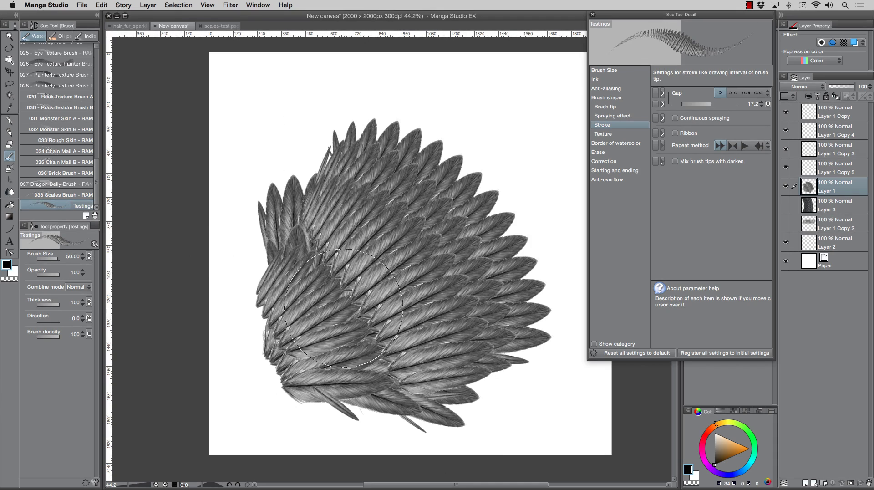
{"action": "key", "text": "Delete"}
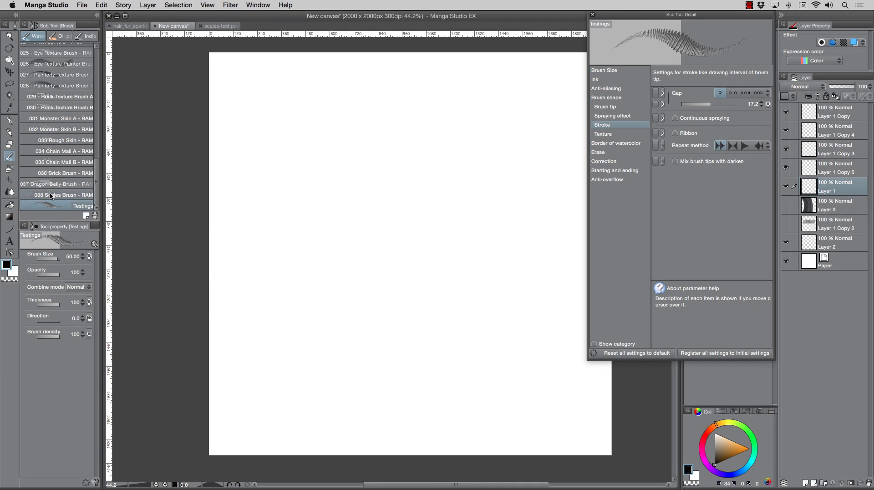
Step: Choose the 038 Scales Brush, make one test stroke down the canvas, and undo it
{"action": "left_click", "coordinate": [51, 195]}
{"action": "mouse_move", "coordinate": [258, 78]}
{"action": "left_mouse_down"}
{"action": "mouse_move", "coordinate": [265, 71]}
{"action": "mouse_move", "coordinate": [357, 263]}
{"action": "mouse_move", "coordinate": [464, 370]}
{"action": "mouse_move", "coordinate": [335, 332]}
{"action": "left_mouse_up"}
{"action": "key", "text": "super+z"}
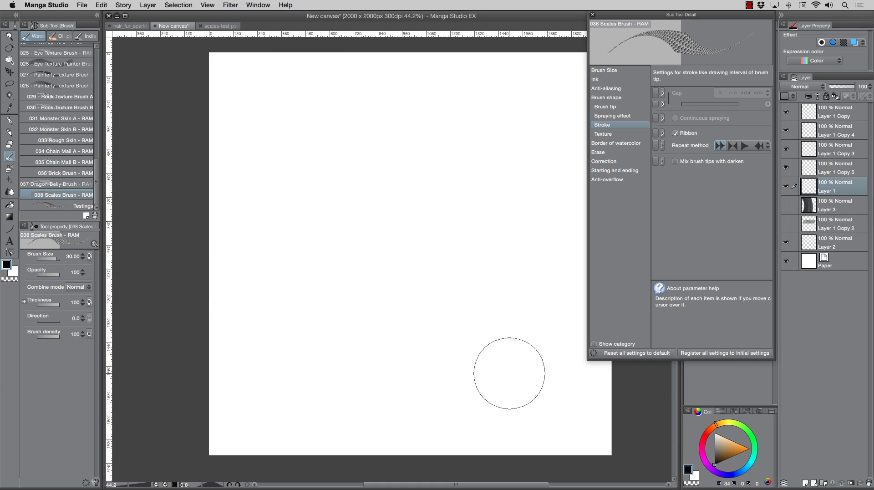
Step: Set the main drawing colour to white and the sub colour to black
{"action": "left_click_drag", "start_coordinate": [721, 451], "coordinate": [677, 400]}
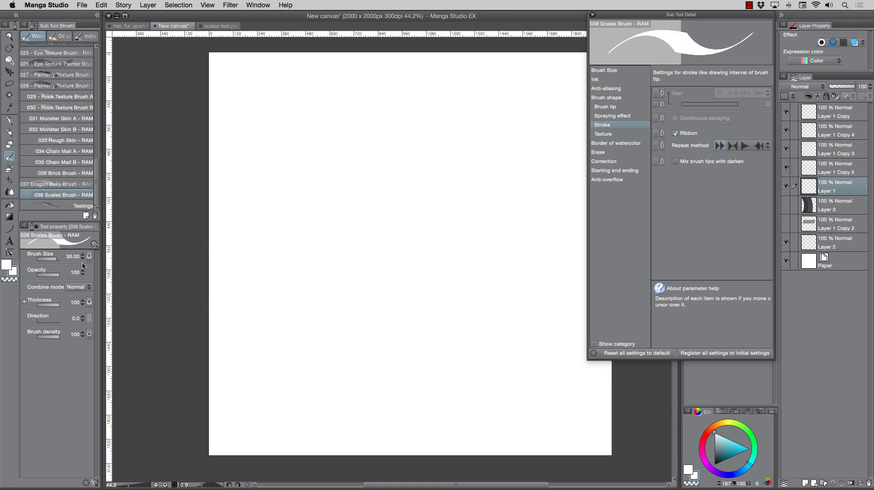
{"action": "left_click_drag", "start_coordinate": [723, 455], "coordinate": [696, 486]}
{"action": "left_click", "coordinate": [6, 265]}
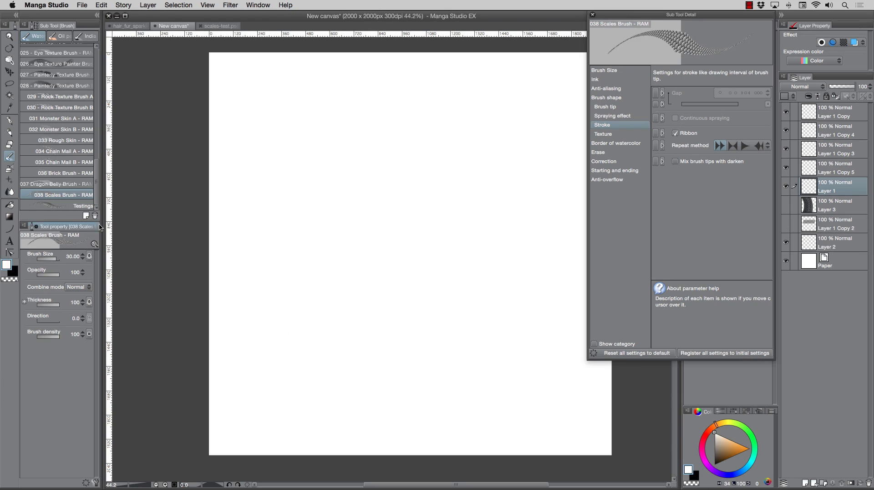
Step: Paint two winding snake-like bands of white scales down the canvas, undoing each one
{"action": "mouse_move", "coordinate": [265, 102]}
{"action": "left_mouse_down"}
{"action": "mouse_move", "coordinate": [341, 89]}
{"action": "mouse_move", "coordinate": [386, 242]}
{"action": "mouse_move", "coordinate": [370, 351]}
{"action": "mouse_move", "coordinate": [451, 456]}
{"action": "mouse_move", "coordinate": [383, 446]}
{"action": "left_mouse_up"}
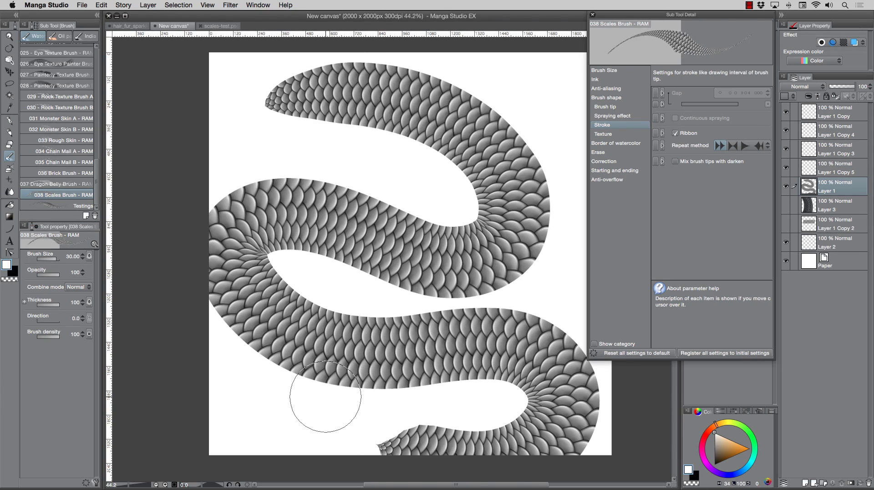
{"action": "key", "text": "super+z"}
{"action": "mouse_move", "coordinate": [262, 98]}
{"action": "left_mouse_down"}
{"action": "mouse_move", "coordinate": [379, 76]}
{"action": "mouse_move", "coordinate": [495, 166]}
{"action": "mouse_move", "coordinate": [356, 177]}
{"action": "mouse_move", "coordinate": [268, 226]}
{"action": "mouse_move", "coordinate": [399, 256]}
{"action": "mouse_move", "coordinate": [519, 311]}
{"action": "mouse_move", "coordinate": [418, 351]}
{"action": "mouse_move", "coordinate": [253, 359]}
{"action": "mouse_move", "coordinate": [369, 402]}
{"action": "mouse_move", "coordinate": [469, 423]}
{"action": "left_mouse_up"}
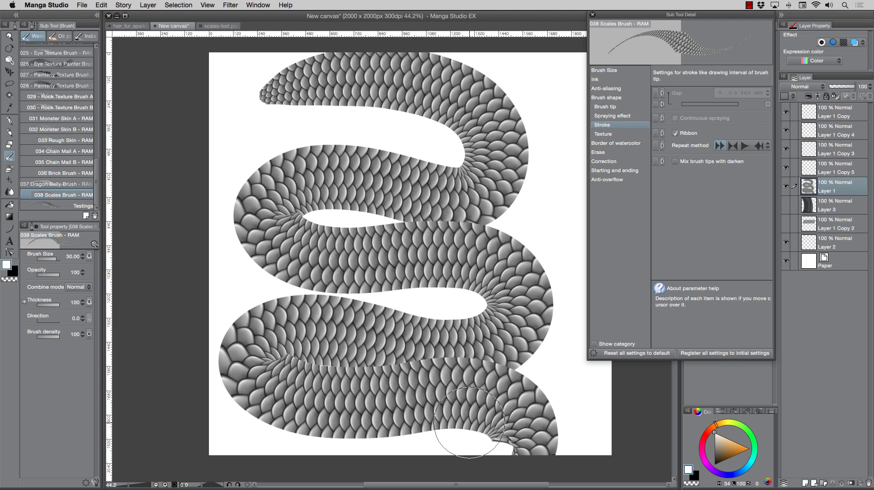
{"action": "key", "text": "super+z"}
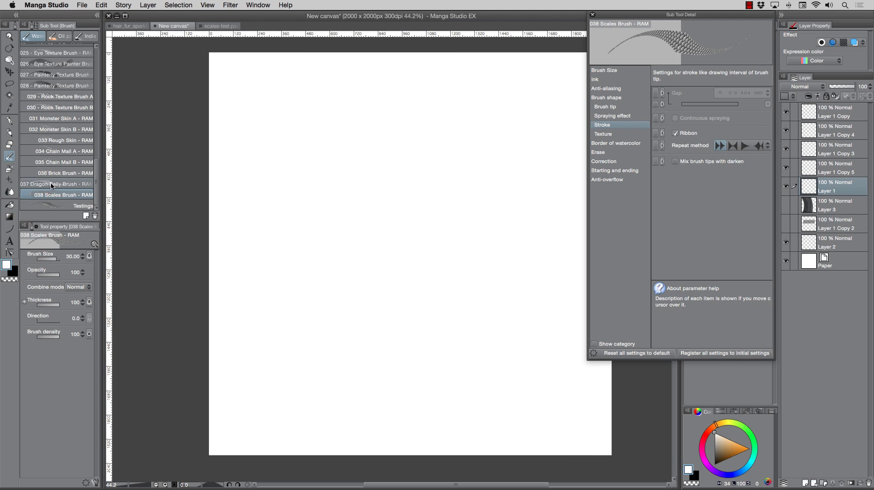
Step: Try the 037 Dragon Belly Brush with three long strokes along the canvas height, undoing each one
{"action": "left_click", "coordinate": [53, 185]}
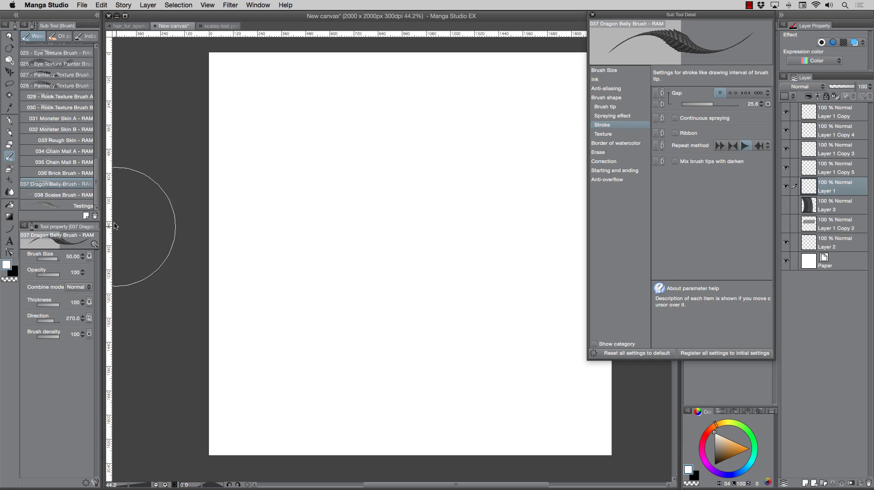
{"action": "left_click_drag", "start_coordinate": [406, 451], "coordinate": [359, 55]}
{"action": "key", "text": "super+z"}
{"action": "left_click_drag", "start_coordinate": [358, 94], "coordinate": [373, 444]}
{"action": "key", "text": "super+z"}
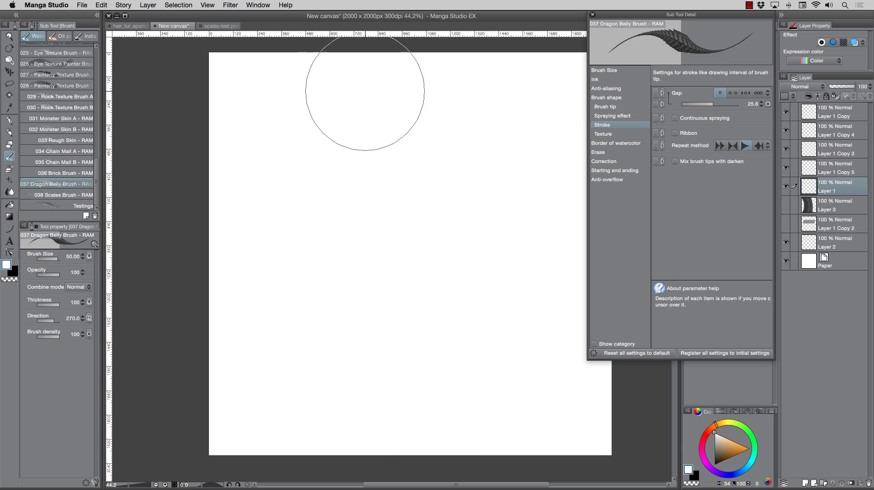
{"action": "mouse_move", "coordinate": [344, 58]}
{"action": "left_mouse_down"}
{"action": "mouse_move", "coordinate": [392, 180]}
{"action": "mouse_move", "coordinate": [425, 349]}
{"action": "mouse_move", "coordinate": [424, 450]}
{"action": "left_mouse_up"}
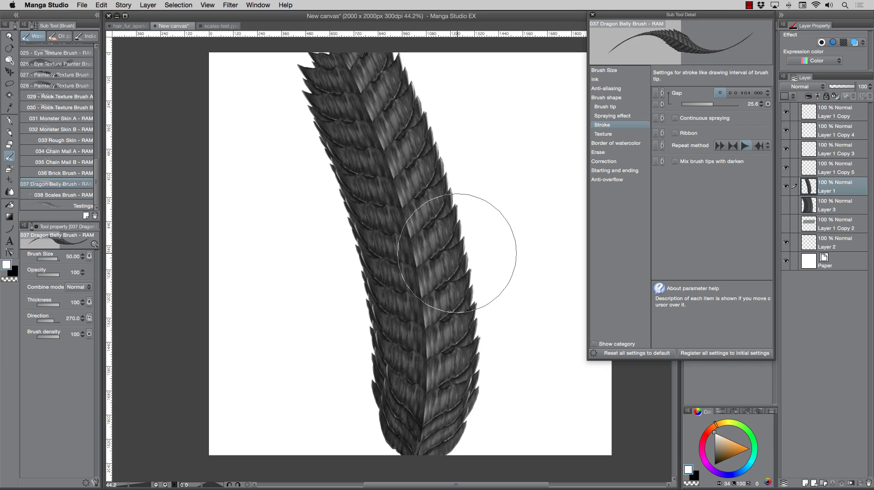
{"action": "key", "text": "super+z"}
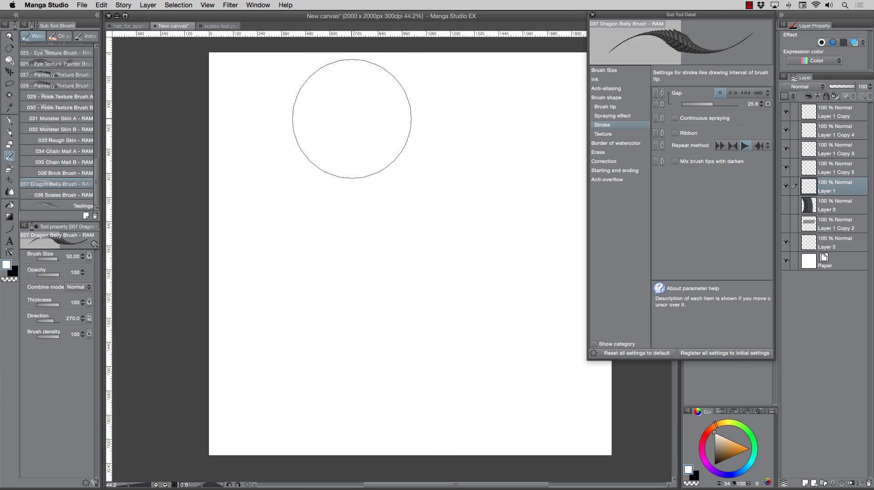
Step: Set the Dragon Belly Brush size to 70 and the colour to bright green, paint one diagonal stroke, and clear it
{"action": "key", "text": "]"}
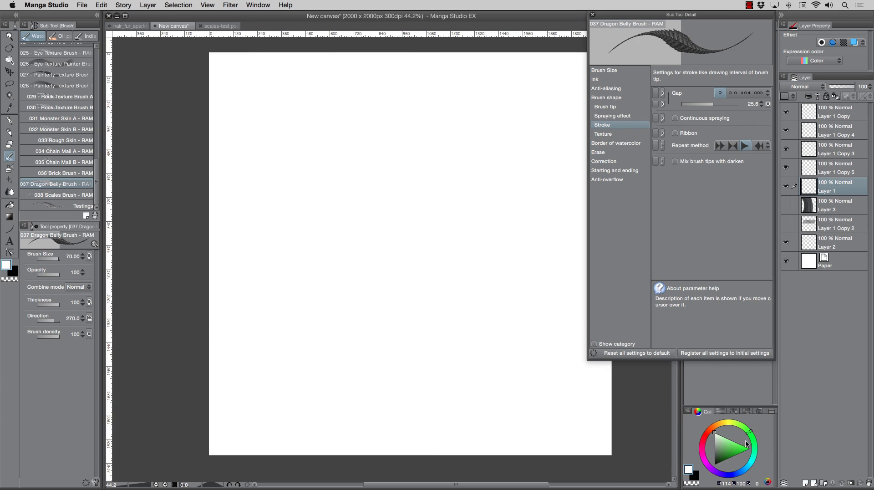
{"action": "left_click_drag", "start_coordinate": [749, 441], "coordinate": [744, 451]}
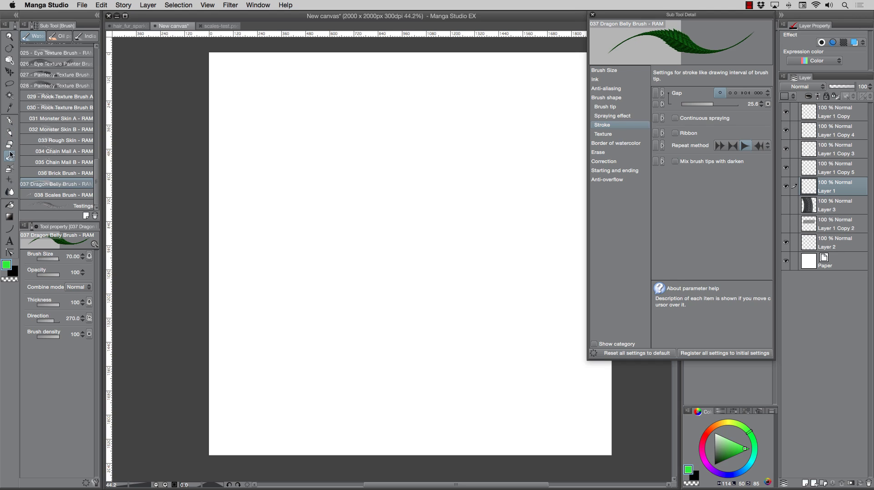
{"action": "mouse_move", "coordinate": [326, 54]}
{"action": "left_mouse_down"}
{"action": "mouse_move", "coordinate": [349, 255]}
{"action": "mouse_move", "coordinate": [368, 255]}
{"action": "mouse_move", "coordinate": [433, 471]}
{"action": "left_mouse_up"}
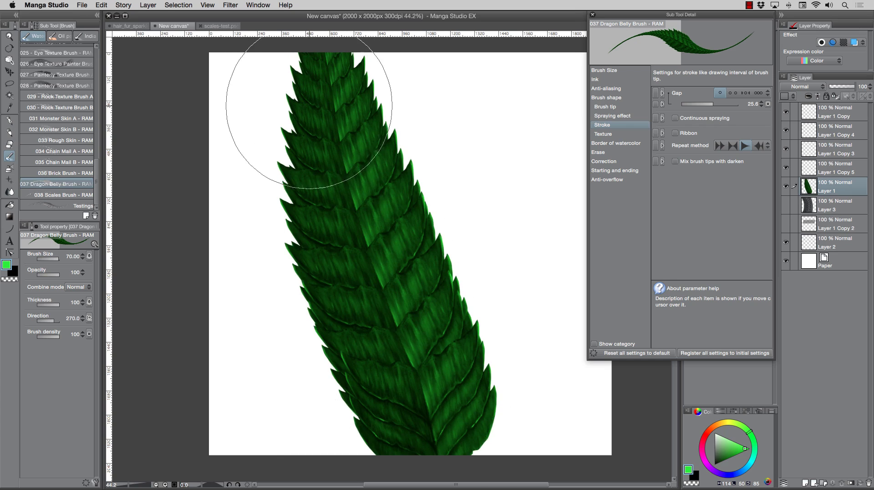
{"action": "key", "text": "Delete"}
Step: Build up overlapping green dragon belly strokes running diagonally down the canvas, and clear the layer
{"action": "mouse_move", "coordinate": [313, 61]}
{"action": "left_mouse_down"}
{"action": "mouse_move", "coordinate": [390, 322]}
{"action": "mouse_move", "coordinate": [466, 437]}
{"action": "left_mouse_up"}
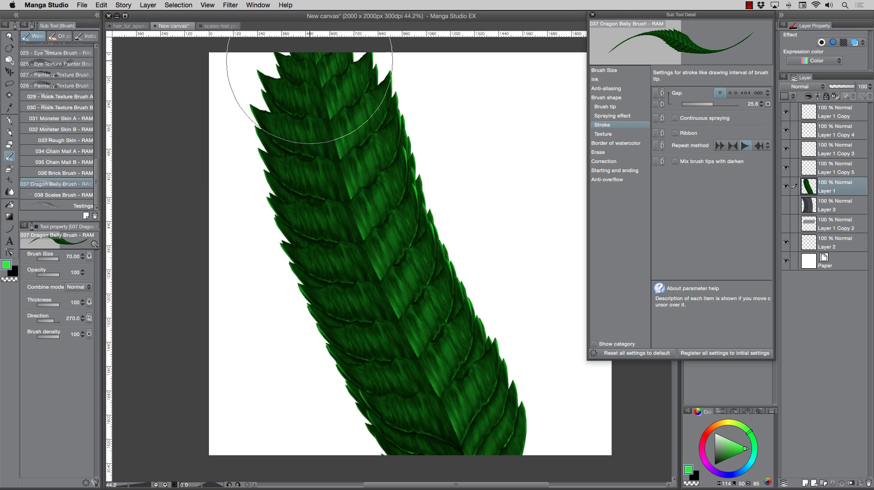
{"action": "key", "text": "Delete"}
{"action": "mouse_move", "coordinate": [302, 68]}
{"action": "left_mouse_down"}
{"action": "mouse_move", "coordinate": [390, 314]}
{"action": "mouse_move", "coordinate": [460, 444]}
{"action": "left_mouse_up"}
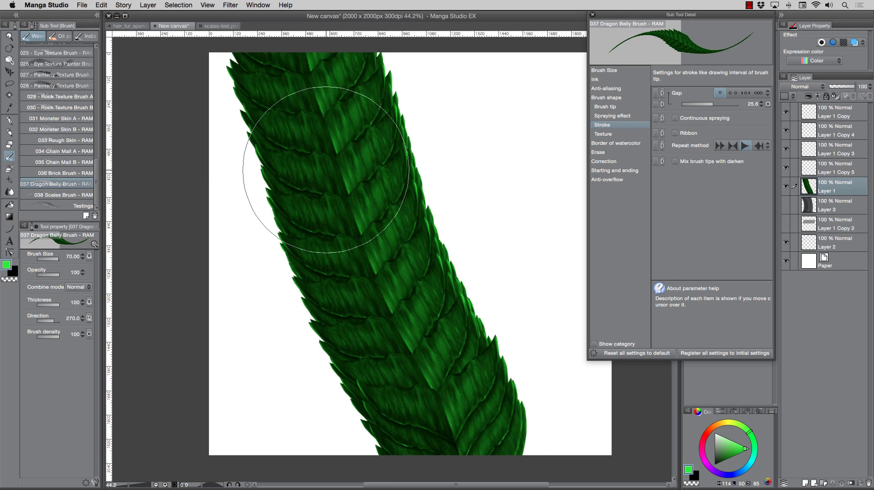
{"action": "mouse_move", "coordinate": [319, 57]}
{"action": "left_mouse_down"}
{"action": "mouse_move", "coordinate": [363, 276]}
{"action": "mouse_move", "coordinate": [439, 430]}
{"action": "left_mouse_up"}
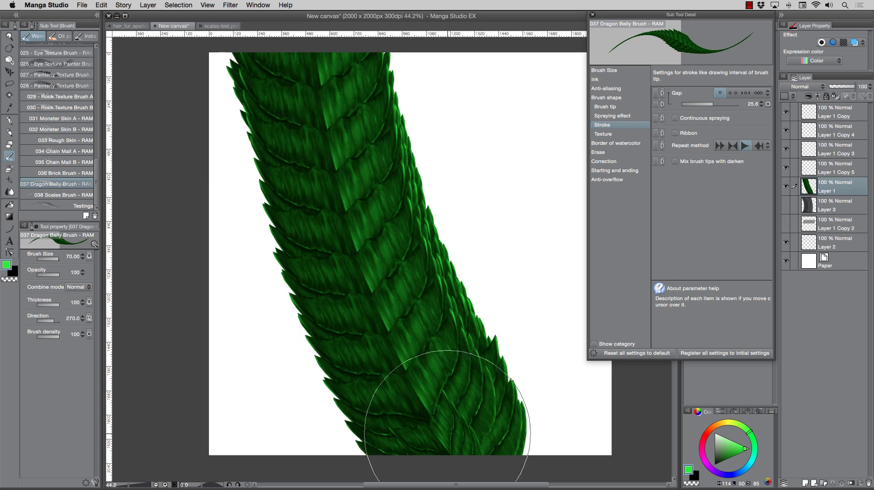
{"action": "mouse_move", "coordinate": [293, 88]}
{"action": "left_mouse_down"}
{"action": "mouse_move", "coordinate": [380, 345]}
{"action": "mouse_move", "coordinate": [423, 448]}
{"action": "left_mouse_up"}
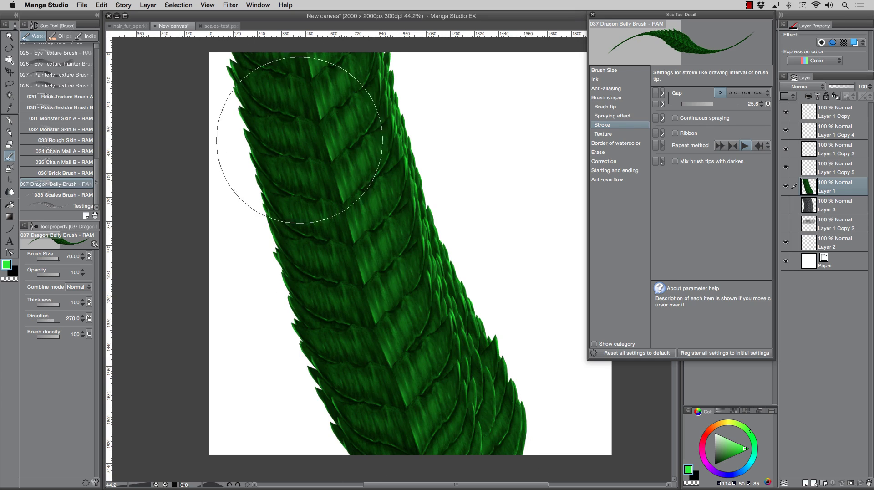
{"action": "mouse_move", "coordinate": [273, 40]}
{"action": "left_mouse_down"}
{"action": "mouse_move", "coordinate": [312, 332]}
{"action": "mouse_move", "coordinate": [392, 390]}
{"action": "left_mouse_up"}
{"action": "mouse_move", "coordinate": [277, 69]}
{"action": "left_mouse_down"}
{"action": "mouse_move", "coordinate": [272, 121]}
{"action": "mouse_move", "coordinate": [325, 371]}
{"action": "mouse_move", "coordinate": [392, 423]}
{"action": "left_mouse_up"}
{"action": "mouse_move", "coordinate": [275, 41]}
{"action": "left_mouse_down"}
{"action": "mouse_move", "coordinate": [313, 347]}
{"action": "mouse_move", "coordinate": [383, 444]}
{"action": "left_mouse_up"}
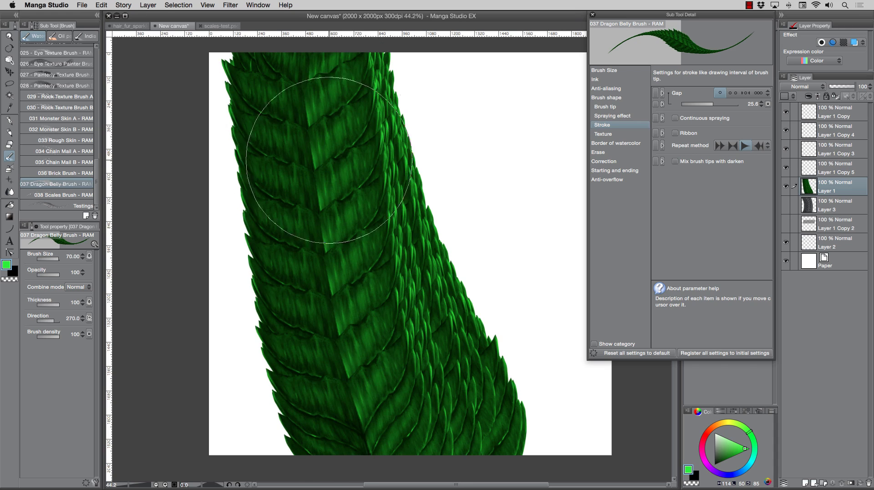
{"action": "mouse_move", "coordinate": [292, 32]}
{"action": "left_mouse_down"}
{"action": "mouse_move", "coordinate": [312, 39]}
{"action": "mouse_move", "coordinate": [391, 424]}
{"action": "left_mouse_up"}
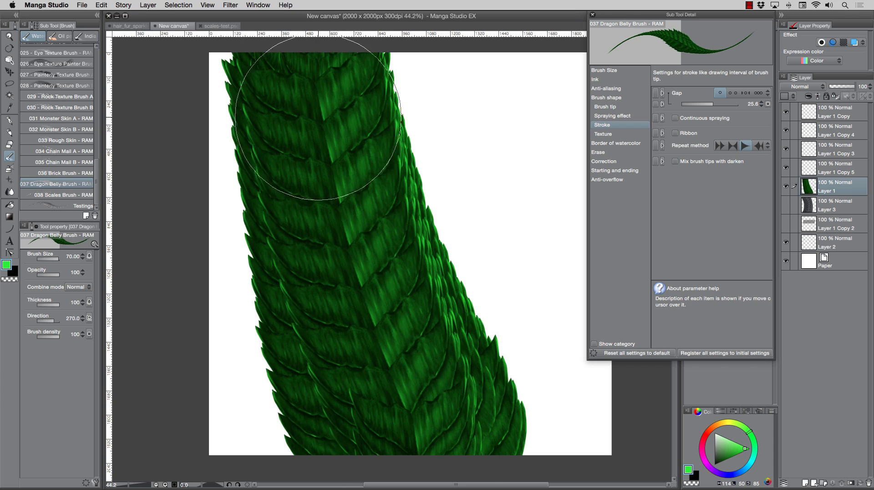
{"action": "mouse_move", "coordinate": [309, 38]}
{"action": "left_mouse_down"}
{"action": "mouse_move", "coordinate": [335, 252]}
{"action": "mouse_move", "coordinate": [392, 426]}
{"action": "left_mouse_up"}
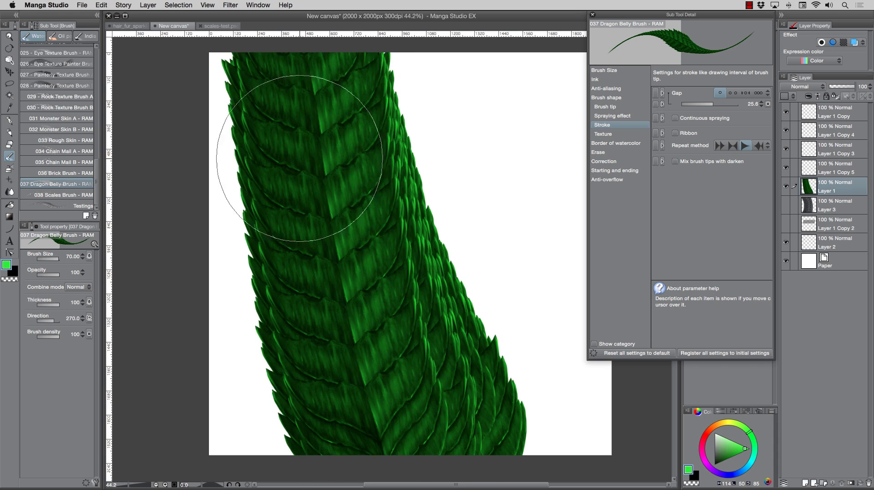
{"action": "mouse_move", "coordinate": [293, 39]}
{"action": "left_mouse_down"}
{"action": "mouse_move", "coordinate": [332, 294]}
{"action": "mouse_move", "coordinate": [390, 431]}
{"action": "left_mouse_up"}
{"action": "mouse_move", "coordinate": [311, 137]}
{"action": "left_mouse_down"}
{"action": "mouse_move", "coordinate": [284, 168]}
{"action": "mouse_move", "coordinate": [388, 428]}
{"action": "left_mouse_up"}
{"action": "mouse_move", "coordinate": [292, 89]}
{"action": "left_mouse_down"}
{"action": "mouse_move", "coordinate": [312, 205]}
{"action": "mouse_move", "coordinate": [361, 419]}
{"action": "left_mouse_up"}
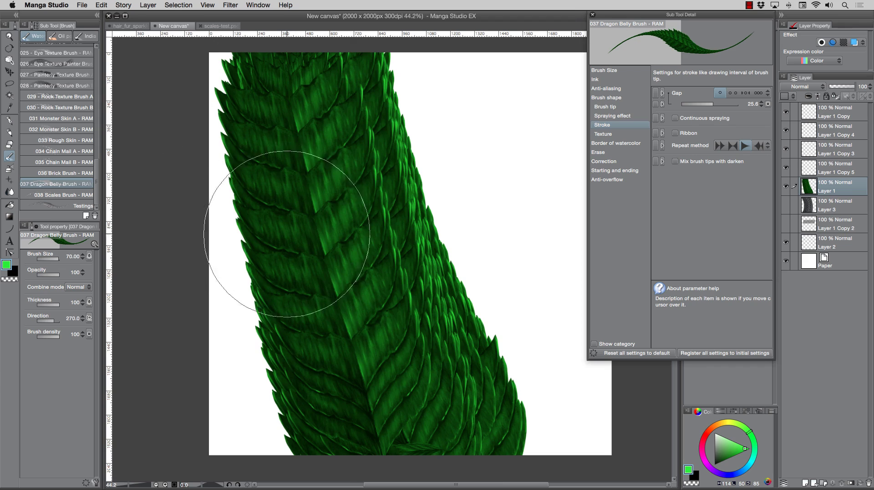
{"action": "mouse_move", "coordinate": [321, 68]}
{"action": "left_mouse_down"}
{"action": "mouse_move", "coordinate": [370, 273]}
{"action": "mouse_move", "coordinate": [401, 481]}
{"action": "left_mouse_up"}
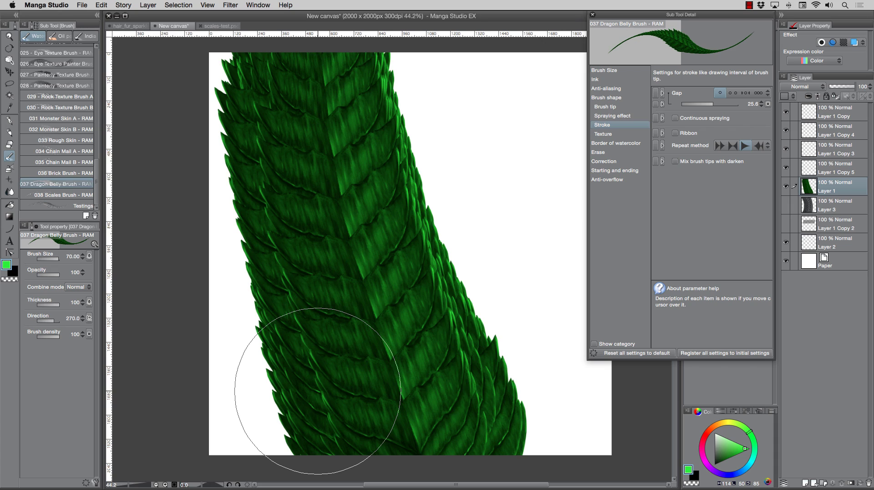
{"action": "key", "text": "Delete"}
Step: With the 036 Brick Brush in white, paint a straight horizontal brick strip across the full width of the lower canvas
{"action": "left_click", "coordinate": [57, 174]}
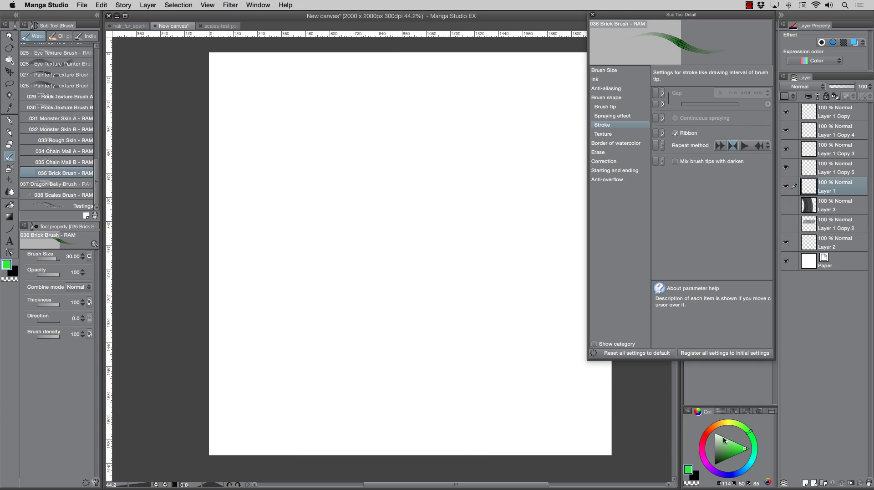
{"action": "left_click", "coordinate": [613, 402], "text": "shift"}
{"action": "left_click", "coordinate": [191, 402], "text": "shift"}
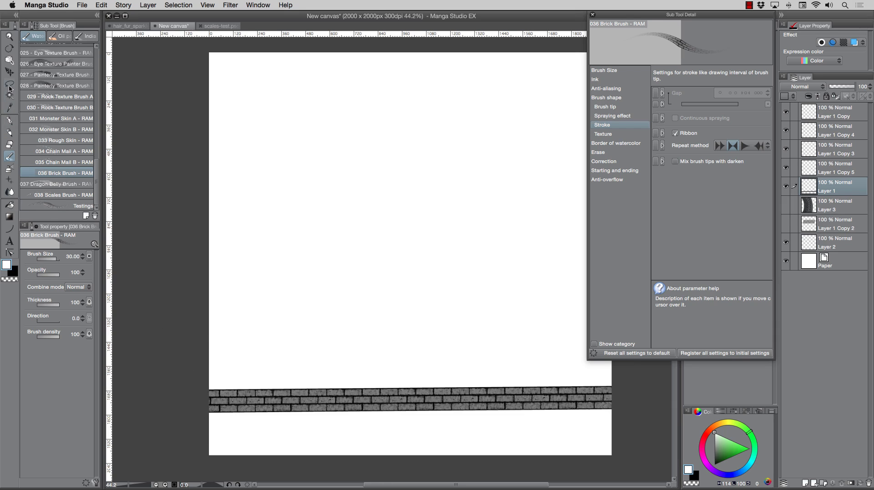
Step: Duplicate the brick strip with the Move layer tool, placing the copy directly above the original with its courses aligned
{"action": "key", "text": "k"}
{"action": "key", "text": "alt"}
{"action": "left_click_drag", "start_coordinate": [254, 405], "coordinate": [241, 380]}
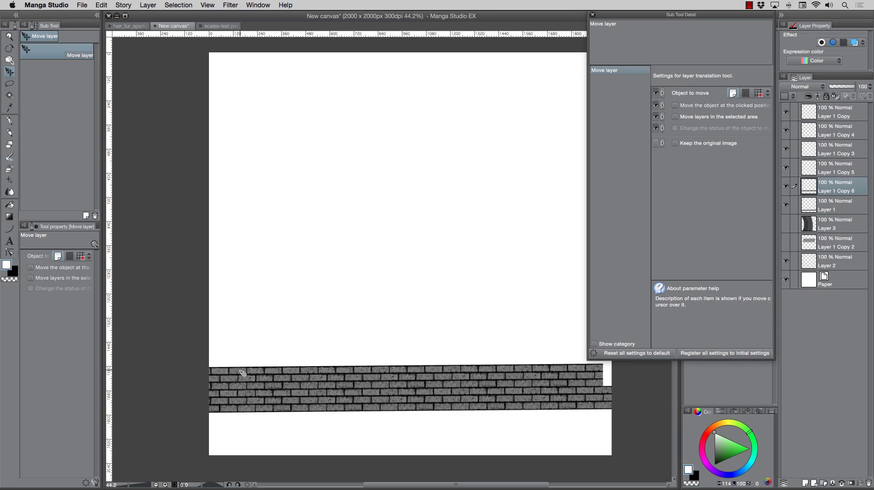
Step: Merge the copied strip into Layer 1, and duplicate the combined bricks directly above to extend the wall upward
{"action": "key", "text": "super+e"}
{"action": "key", "text": "alt"}
{"action": "left_click_drag", "start_coordinate": [255, 382], "coordinate": [245, 358]}
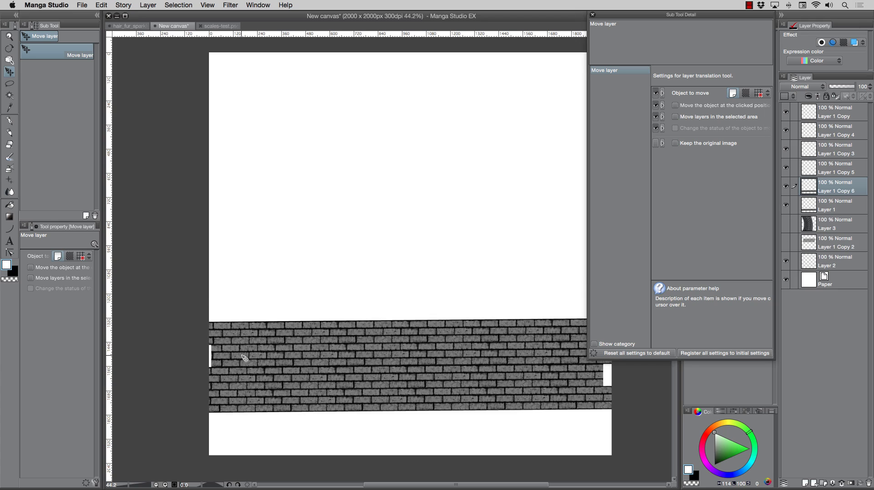
Step: Merge the brick layers, extend the wall upward with another aligned duplicate, and merge it into Layer 1
{"action": "key", "text": "ctrl+e"}
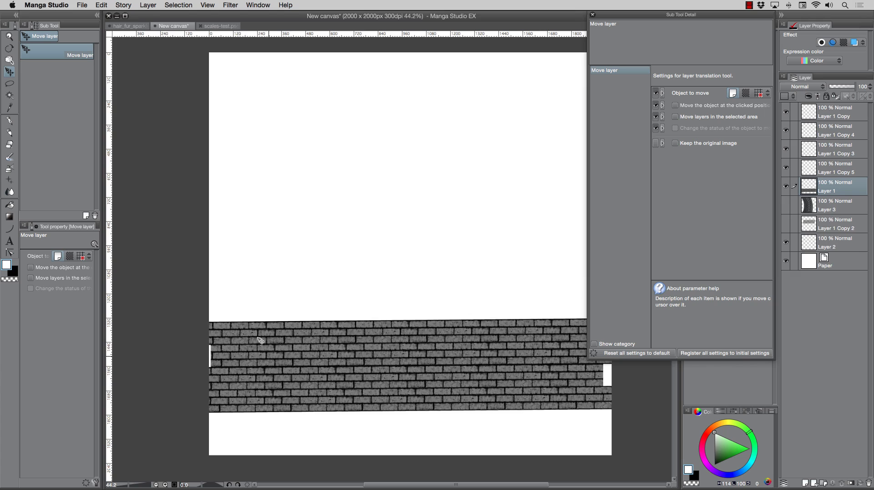
{"action": "key", "text": "super+v"}
{"action": "left_click_drag", "start_coordinate": [268, 350], "coordinate": [246, 301]}
{"action": "left_click_drag", "start_coordinate": [271, 331], "coordinate": [257, 289]}
{"action": "key", "text": "super+e"}
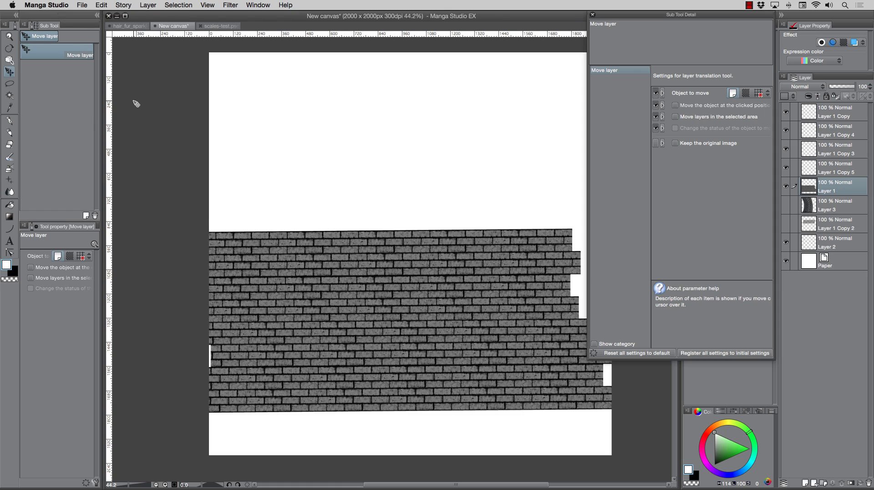
Step: Transform the brick wall into perspective by pulling its left corners outward so the courses taper toward the right
{"action": "key", "text": "super+t"}
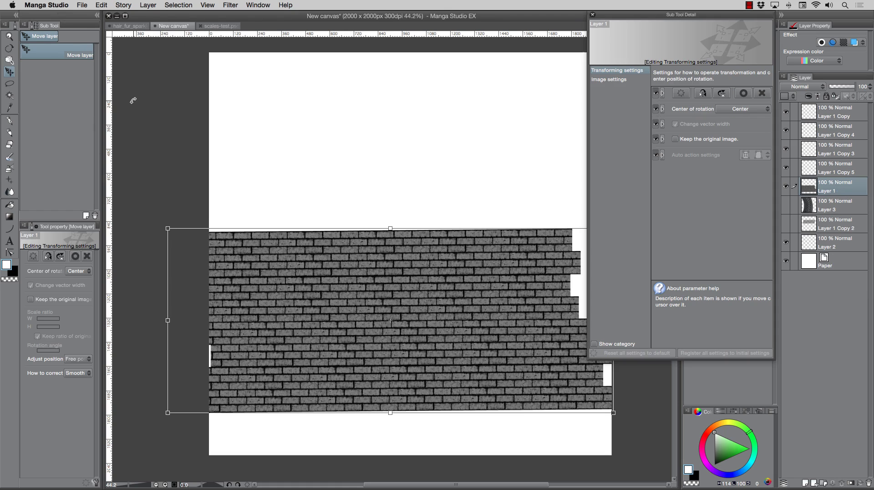
{"action": "left_click_drag", "start_coordinate": [168, 228], "coordinate": [155, 91]}
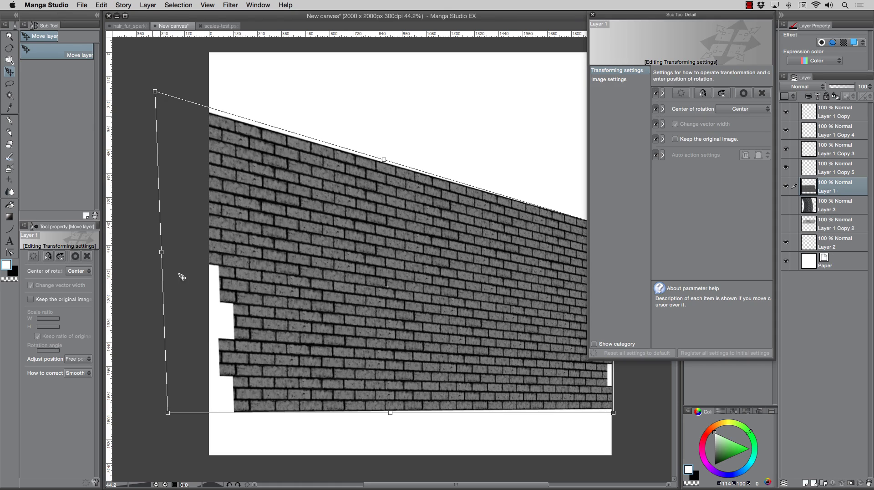
{"action": "left_click_drag", "start_coordinate": [162, 252], "coordinate": [136, 254]}
{"action": "left_click_drag", "start_coordinate": [143, 414], "coordinate": [135, 430]}
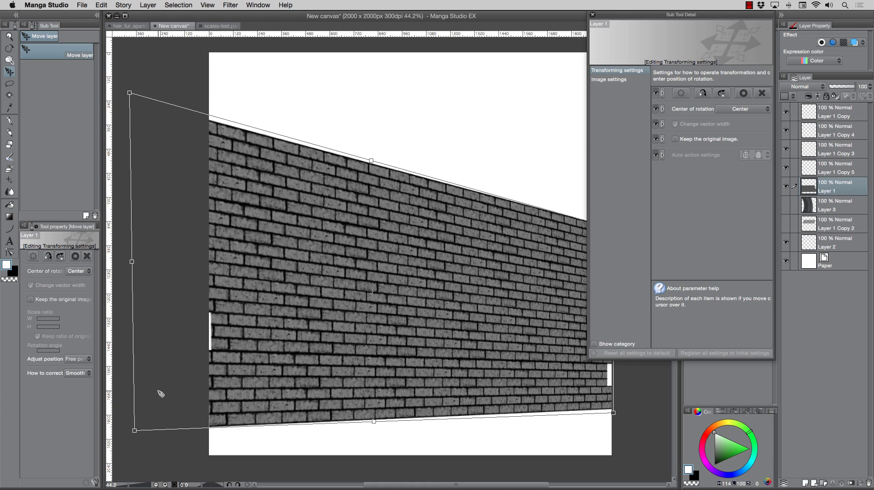
{"action": "key", "text": "Return"}
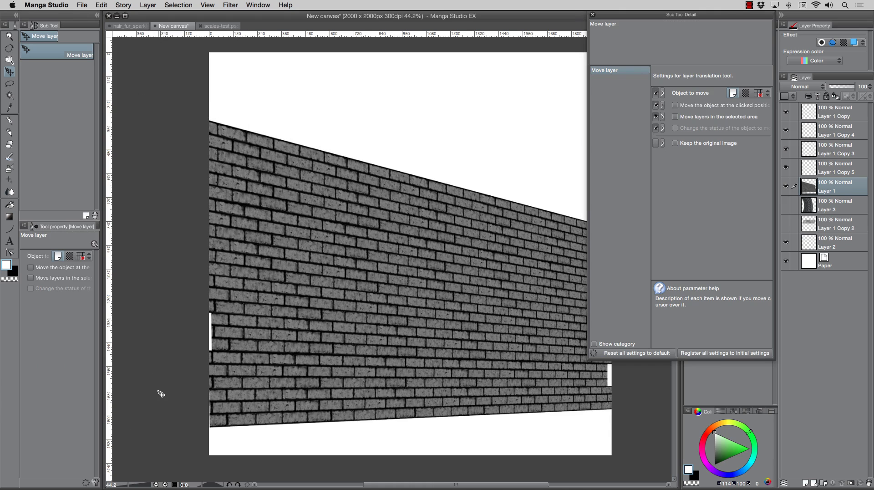
Step: Examine the perspective brick wall at different magnifications, and clear it from Layer 1
{"action": "left_click", "coordinate": [9, 37]}
{"action": "left_click_drag", "start_coordinate": [287, 347], "coordinate": [275, 308]}
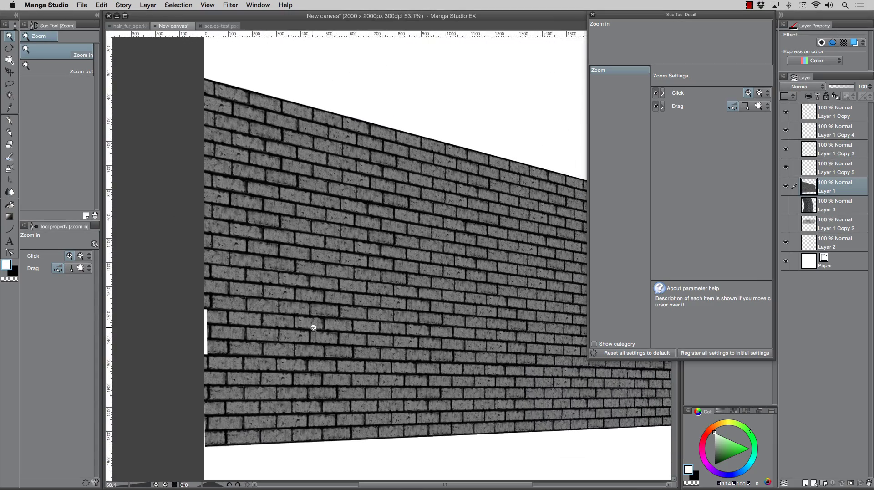
{"action": "left_click_drag", "start_coordinate": [307, 332], "coordinate": [301, 312]}
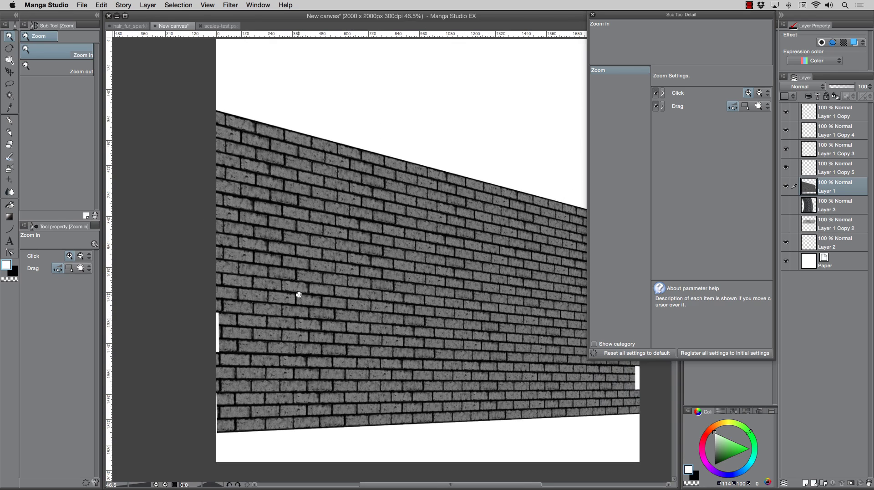
{"action": "key", "text": "Delete"}
Step: Test the 035 Chain Mail B brush at size 20 with a long looping chain across the canvas, and undo the stroke
{"action": "left_click", "coordinate": [10, 155]}
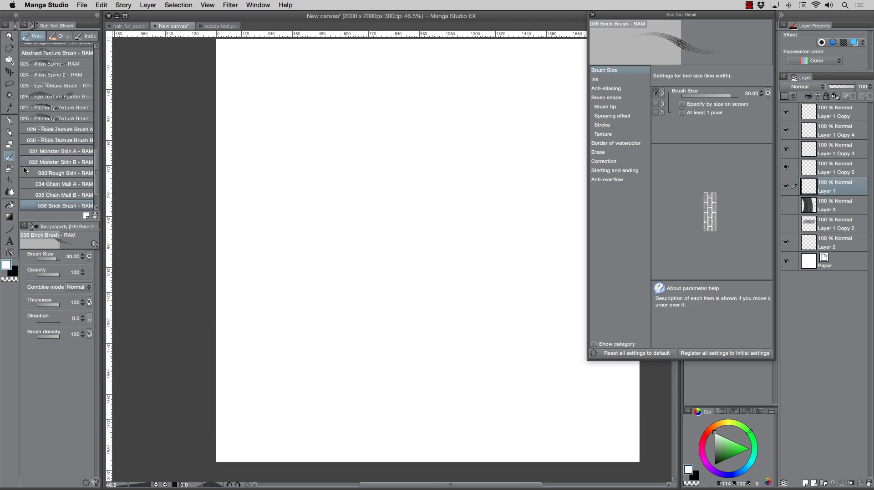
{"action": "left_click", "coordinate": [41, 195]}
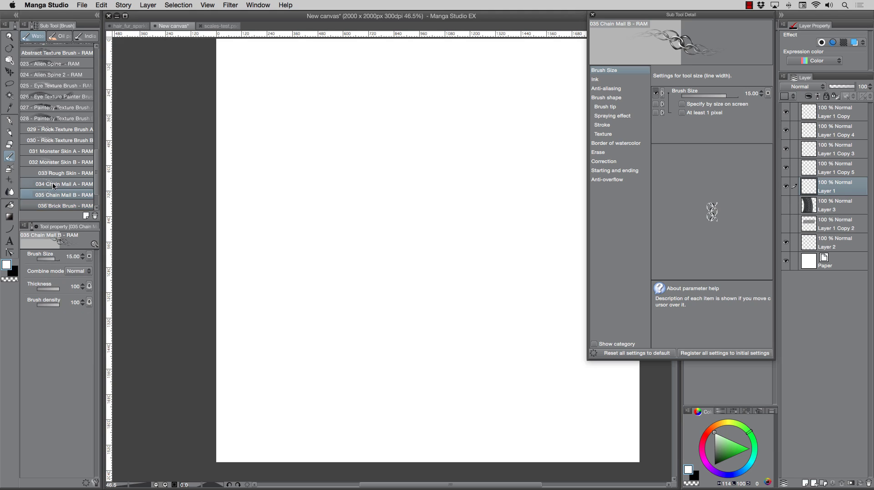
{"action": "key", "text": "bracketright"}
{"action": "key", "text": "bracketright"}
{"action": "key", "text": "bracketright"}
{"action": "key", "text": "bracketright"}
{"action": "key", "text": "bracketleft"}
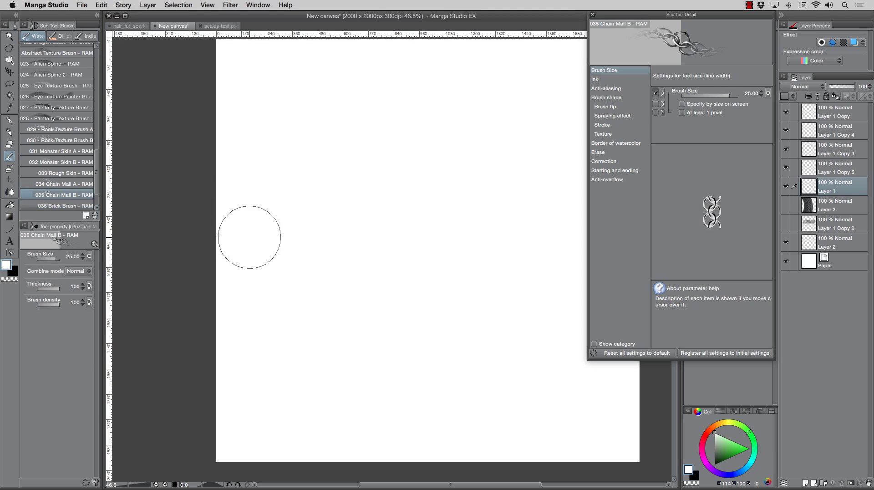
{"action": "key", "text": "bracketleft"}
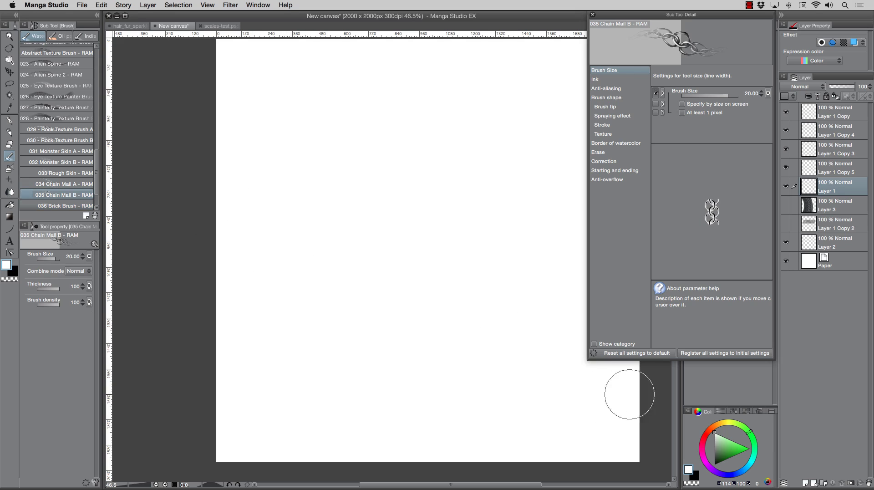
{"action": "mouse_move", "coordinate": [642, 388]}
{"action": "left_mouse_down"}
{"action": "mouse_move", "coordinate": [522, 406]}
{"action": "mouse_move", "coordinate": [394, 362]}
{"action": "mouse_move", "coordinate": [399, 282]}
{"action": "mouse_move", "coordinate": [444, 180]}
{"action": "mouse_move", "coordinate": [368, 138]}
{"action": "mouse_move", "coordinate": [302, 233]}
{"action": "mouse_move", "coordinate": [201, 267]}
{"action": "mouse_move", "coordinate": [245, 120]}
{"action": "mouse_move", "coordinate": [403, 74]}
{"action": "mouse_move", "coordinate": [527, 210]}
{"action": "mouse_move", "coordinate": [408, 321]}
{"action": "mouse_move", "coordinate": [291, 380]}
{"action": "mouse_move", "coordinate": [359, 449]}
{"action": "mouse_move", "coordinate": [543, 385]}
{"action": "mouse_move", "coordinate": [519, 362]}
{"action": "left_mouse_up"}
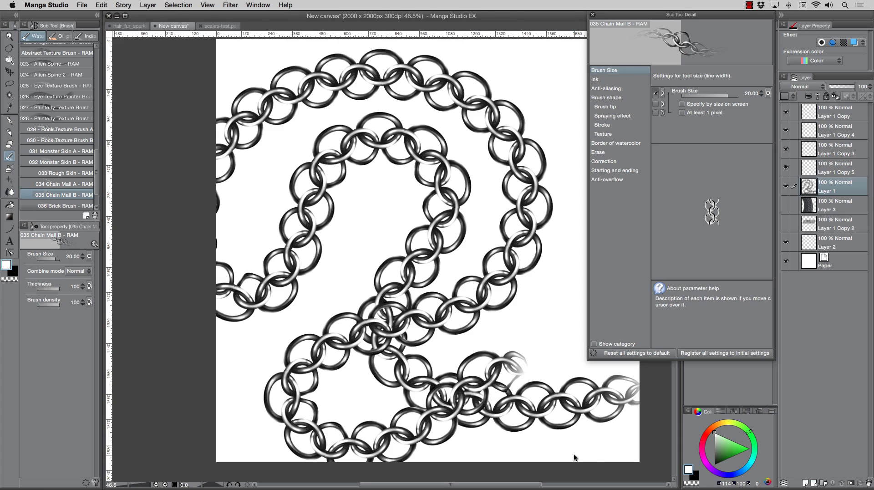
{"action": "key", "text": "super+z"}
Step: Paint a straight horizontal chain strip across the lower canvas, and place a duplicate just above it with the Move layer tool
{"action": "left_click", "coordinate": [547, 338]}
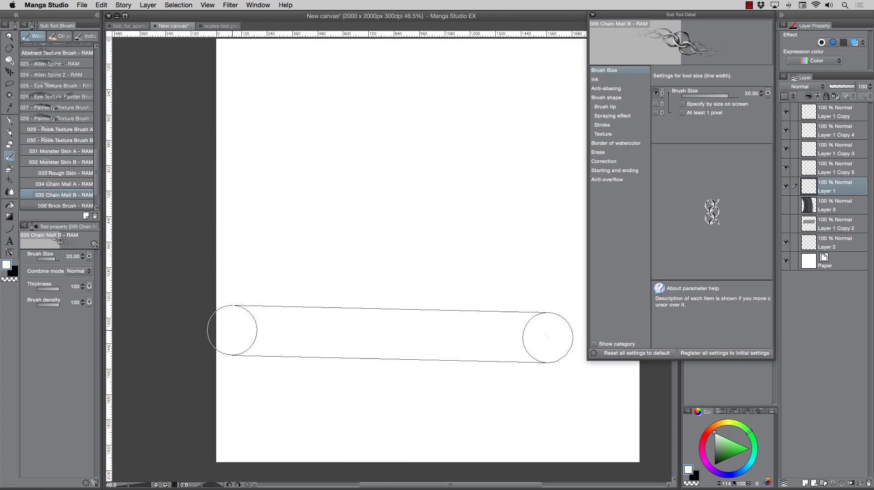
{"action": "left_click", "coordinate": [236, 328], "text": "shift"}
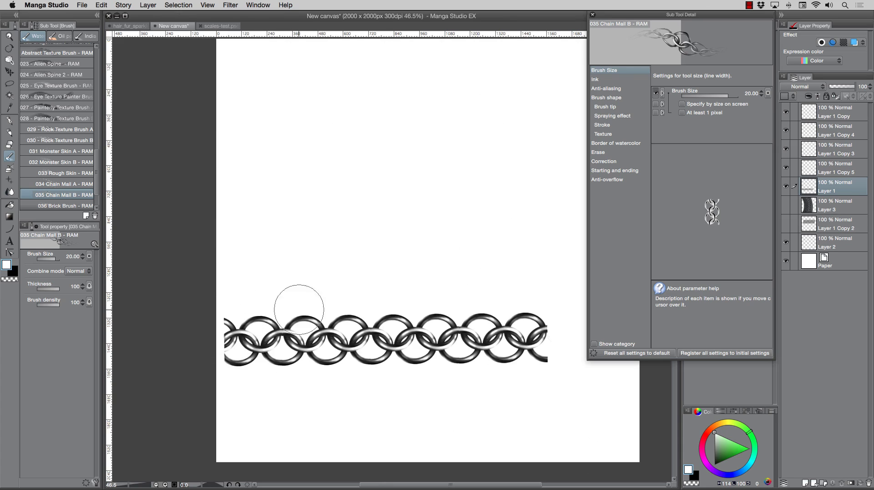
{"action": "left_click", "coordinate": [9, 72]}
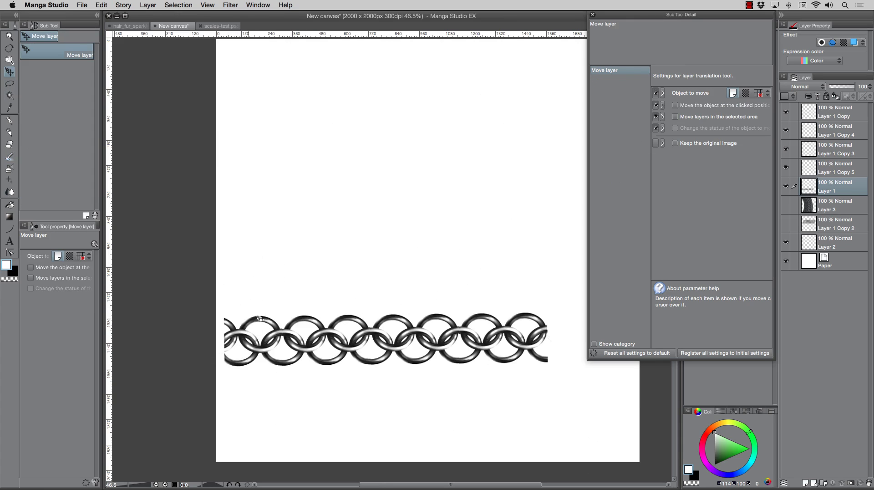
{"action": "left_click_drag", "start_coordinate": [267, 331], "coordinate": [261, 301]}
{"action": "left_click_drag", "start_coordinate": [256, 301], "coordinate": [257, 298]}
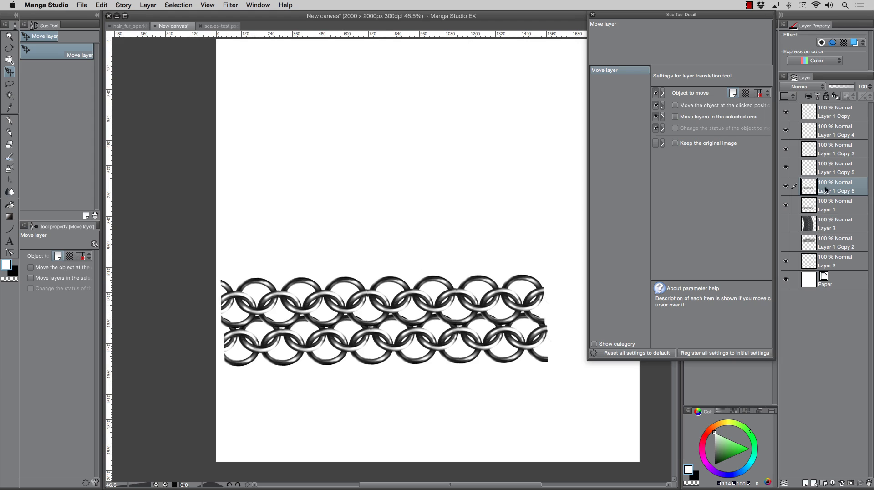
Step: Reorder the copied chain beneath Layer 1, interlock it just below the original strip, and merge the two layers
{"action": "left_click_drag", "start_coordinate": [829, 212], "coordinate": [818, 211]}
{"action": "left_click_drag", "start_coordinate": [282, 328], "coordinate": [298, 365]}
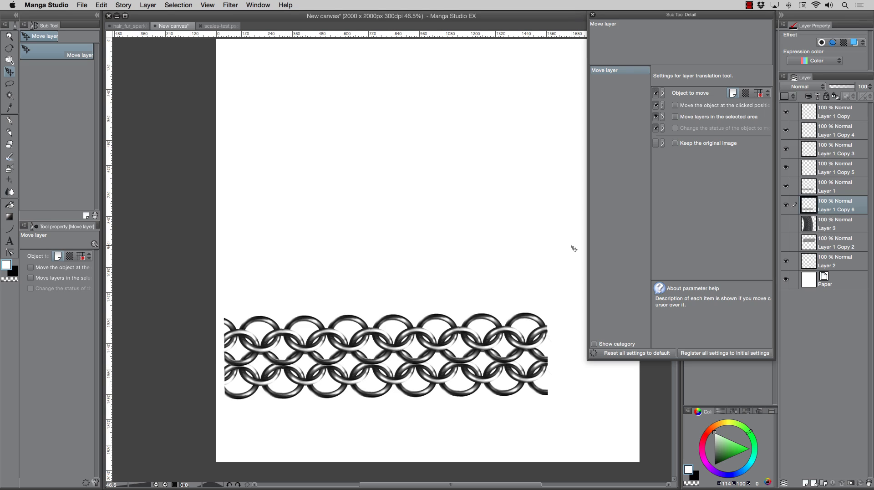
{"action": "left_click", "coordinate": [835, 186]}
{"action": "key", "text": "super+e"}
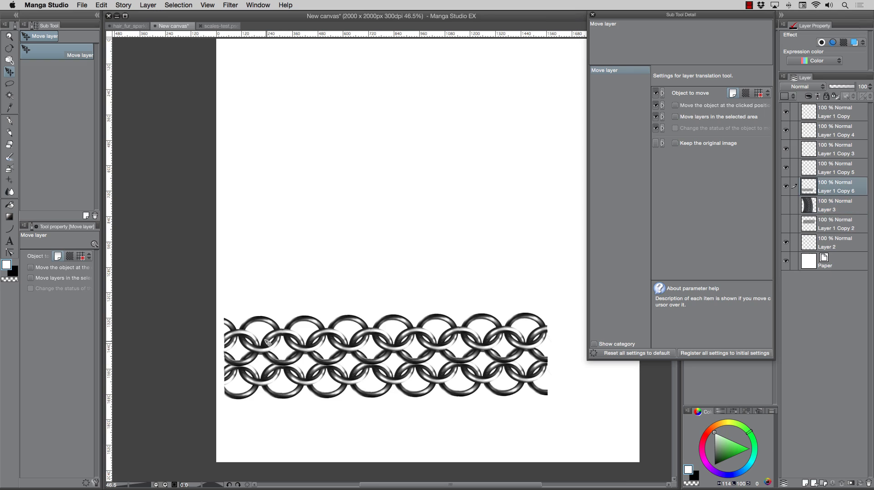
Step: Build a chain mail panel by stacking two copies of the double strip and merging them, and clear the layer
{"action": "left_click_drag", "start_coordinate": [257, 363], "coordinate": [281, 334]}
{"action": "key", "text": "super+c"}
{"action": "key", "text": "super+v"}
{"action": "key", "text": "super+c"}
{"action": "key", "text": "super+v"}
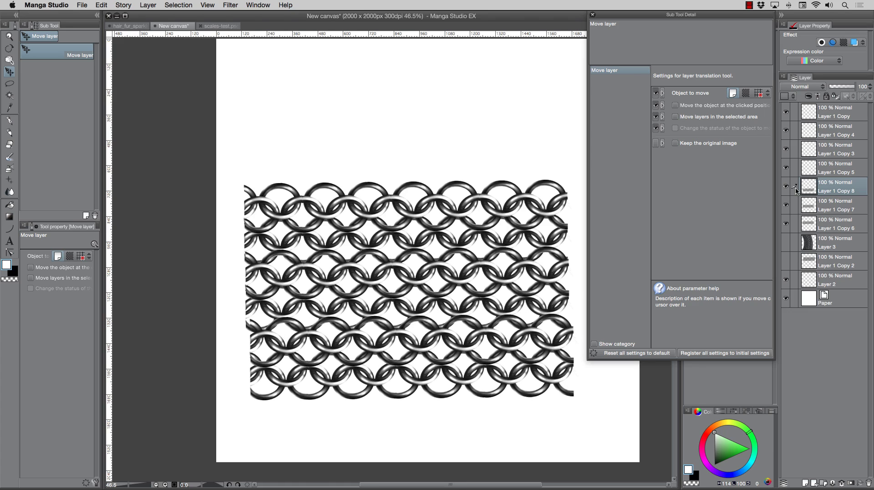
{"action": "key", "text": "super+e"}
{"action": "key", "text": "super+e"}
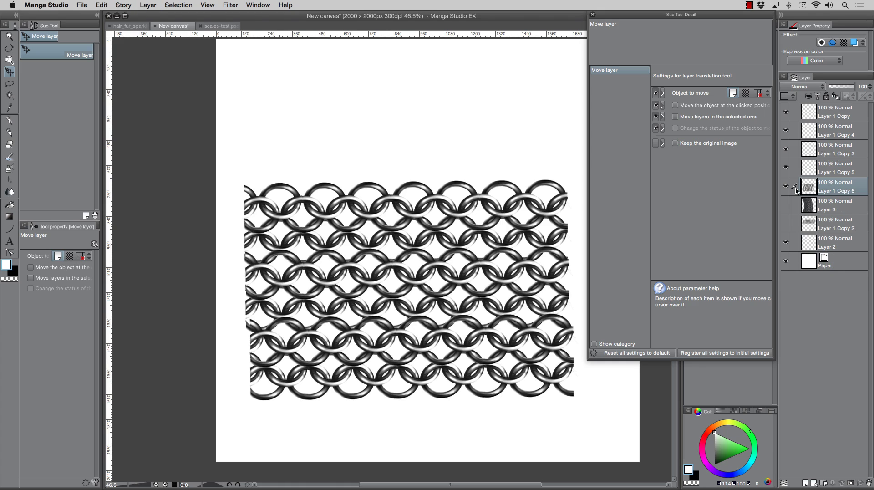
{"action": "key", "text": "Delete"}
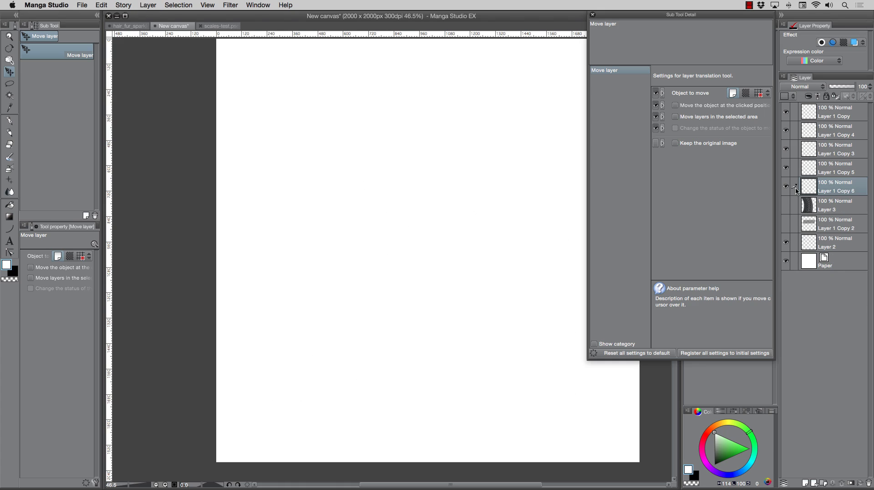
Step: Paint overlapping ring rows with the 034 Chain Mail A brush at size 15, first in white and again in orange, clearing the layer each time
{"action": "left_click", "coordinate": [9, 160]}
{"action": "left_click", "coordinate": [41, 196]}
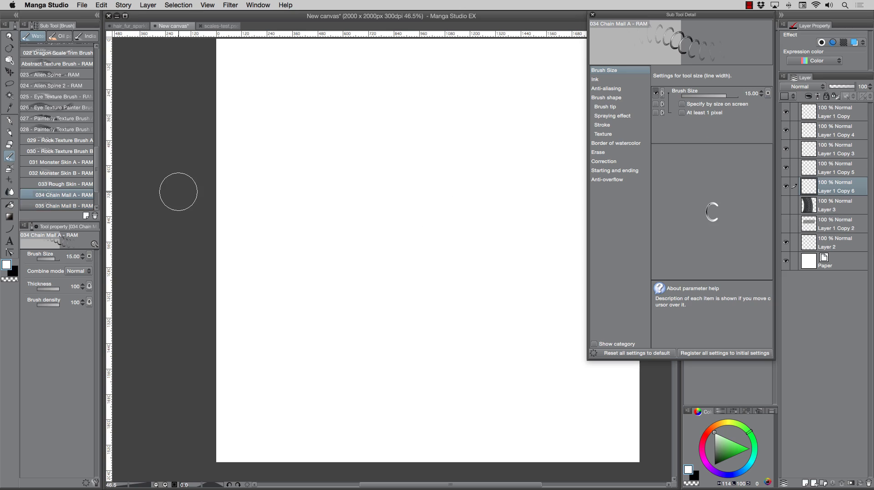
{"action": "mouse_move", "coordinate": [526, 191]}
{"action": "left_mouse_down"}
{"action": "mouse_move", "coordinate": [362, 201]}
{"action": "mouse_move", "coordinate": [193, 197]}
{"action": "mouse_move", "coordinate": [360, 229]}
{"action": "mouse_move", "coordinate": [573, 185]}
{"action": "mouse_move", "coordinate": [545, 226]}
{"action": "mouse_move", "coordinate": [395, 254]}
{"action": "mouse_move", "coordinate": [143, 215]}
{"action": "left_mouse_up"}
{"action": "mouse_move", "coordinate": [235, 259]}
{"action": "left_mouse_down"}
{"action": "mouse_move", "coordinate": [365, 283]}
{"action": "mouse_move", "coordinate": [521, 271]}
{"action": "mouse_move", "coordinate": [328, 292]}
{"action": "mouse_move", "coordinate": [254, 286]}
{"action": "mouse_move", "coordinate": [478, 315]}
{"action": "mouse_move", "coordinate": [516, 308]}
{"action": "mouse_move", "coordinate": [250, 319]}
{"action": "left_mouse_up"}
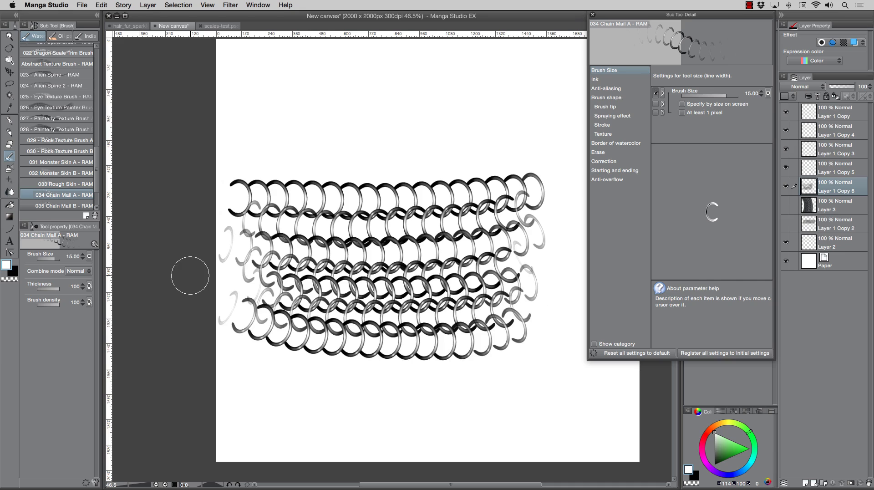
{"action": "key", "text": "Delete"}
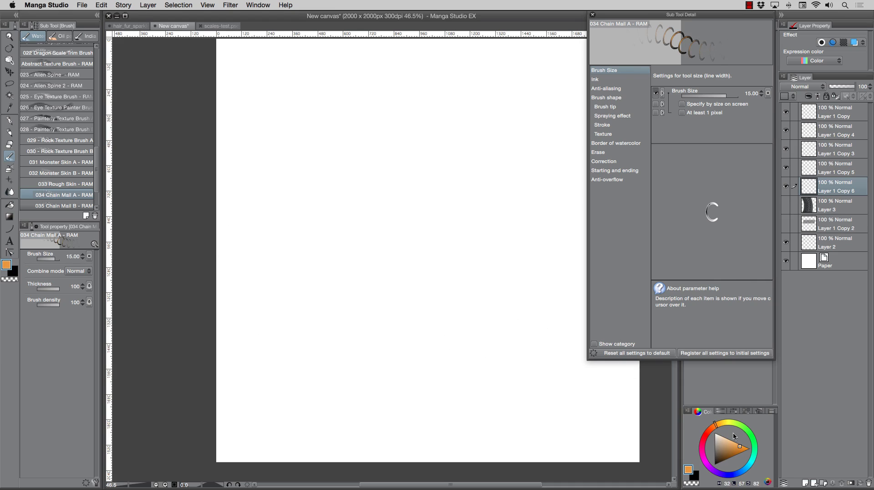
{"action": "mouse_move", "coordinate": [288, 224]}
{"action": "left_mouse_down"}
{"action": "mouse_move", "coordinate": [510, 225]}
{"action": "mouse_move", "coordinate": [418, 262]}
{"action": "mouse_move", "coordinate": [272, 252]}
{"action": "mouse_move", "coordinate": [505, 287]}
{"action": "mouse_move", "coordinate": [276, 303]}
{"action": "left_mouse_up"}
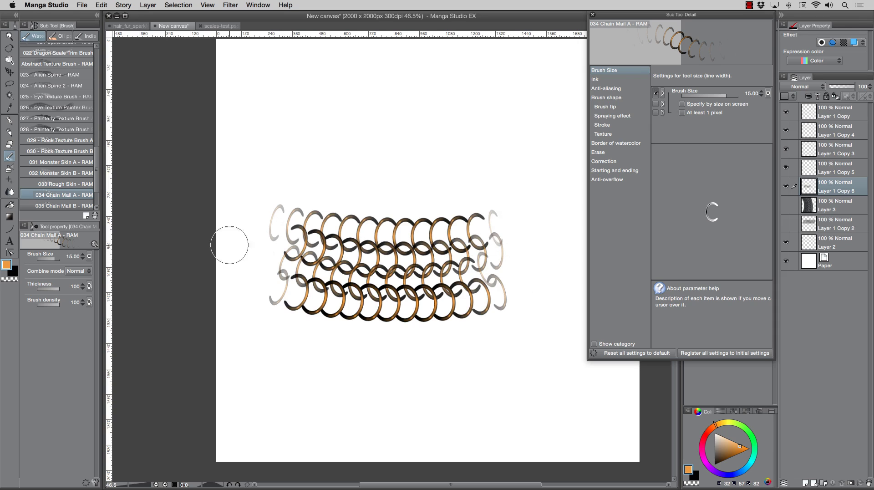
{"action": "key", "text": "Delete"}
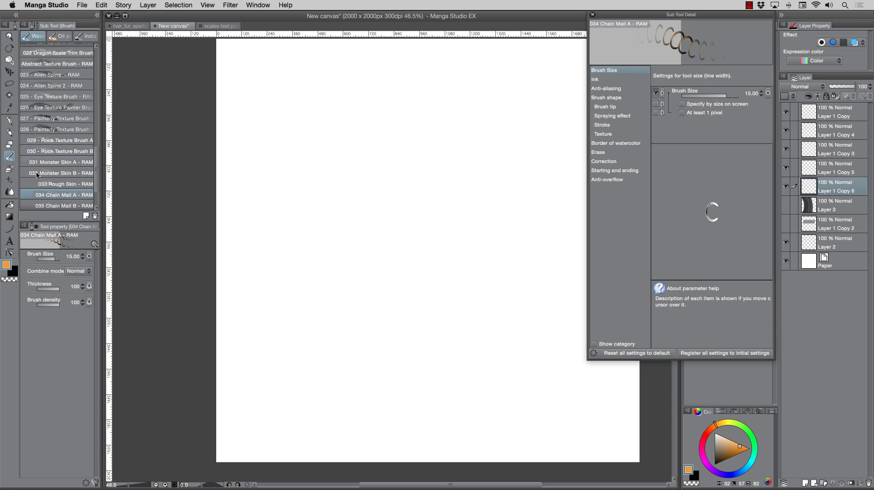
Step: Test the 033 Rough Skin brush at size 40, clear the result, and cover most of the canvas with orange skin texture at size 50
{"action": "left_click", "coordinate": [37, 185]}
{"action": "mouse_move", "coordinate": [321, 104]}
{"action": "left_mouse_down"}
{"action": "mouse_move", "coordinate": [417, 250]}
{"action": "mouse_move", "coordinate": [414, 345]}
{"action": "mouse_move", "coordinate": [433, 313]}
{"action": "left_mouse_up"}
{"action": "key", "text": "Delete"}
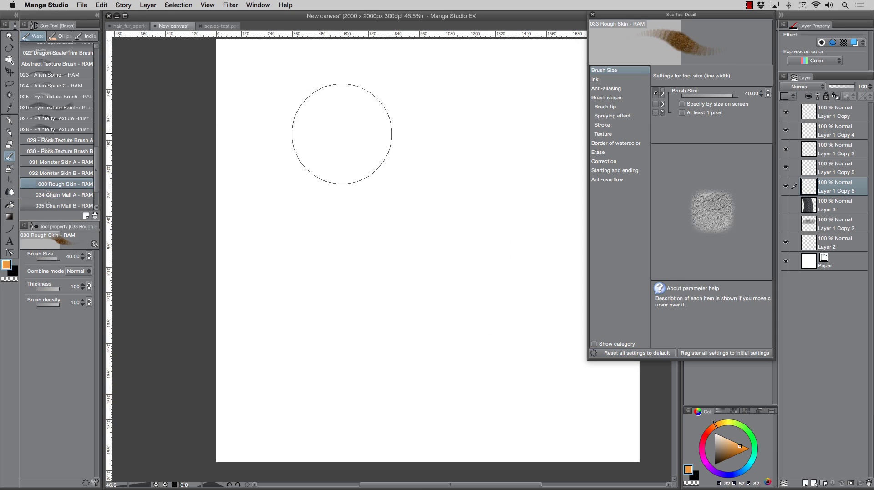
{"action": "key", "text": "bracketright"}
{"action": "mouse_move", "coordinate": [318, 113]}
{"action": "left_mouse_down"}
{"action": "mouse_move", "coordinate": [416, 157]}
{"action": "mouse_move", "coordinate": [456, 278]}
{"action": "mouse_move", "coordinate": [339, 257]}
{"action": "mouse_move", "coordinate": [256, 176]}
{"action": "mouse_move", "coordinate": [292, 307]}
{"action": "mouse_move", "coordinate": [435, 374]}
{"action": "mouse_move", "coordinate": [420, 258]}
{"action": "mouse_move", "coordinate": [288, 137]}
{"action": "mouse_move", "coordinate": [414, 111]}
{"action": "mouse_move", "coordinate": [535, 220]}
{"action": "mouse_move", "coordinate": [466, 397]}
{"action": "mouse_move", "coordinate": [407, 376]}
{"action": "mouse_move", "coordinate": [297, 155]}
{"action": "mouse_move", "coordinate": [345, 141]}
{"action": "mouse_move", "coordinate": [482, 260]}
{"action": "mouse_move", "coordinate": [444, 394]}
{"action": "mouse_move", "coordinate": [308, 174]}
{"action": "mouse_move", "coordinate": [335, 171]}
{"action": "mouse_move", "coordinate": [435, 304]}
{"action": "mouse_move", "coordinate": [331, 262]}
{"action": "mouse_move", "coordinate": [311, 245]}
{"action": "mouse_move", "coordinate": [318, 232]}
{"action": "mouse_move", "coordinate": [304, 201]}
{"action": "mouse_move", "coordinate": [383, 377]}
{"action": "mouse_move", "coordinate": [346, 360]}
{"action": "mouse_move", "coordinate": [345, 382]}
{"action": "mouse_move", "coordinate": [451, 231]}
{"action": "mouse_move", "coordinate": [388, 253]}
{"action": "mouse_move", "coordinate": [334, 339]}
{"action": "mouse_move", "coordinate": [366, 291]}
{"action": "mouse_move", "coordinate": [425, 156]}
{"action": "mouse_move", "coordinate": [496, 361]}
{"action": "mouse_move", "coordinate": [325, 261]}
{"action": "mouse_move", "coordinate": [368, 326]}
{"action": "mouse_move", "coordinate": [437, 389]}
{"action": "mouse_move", "coordinate": [300, 303]}
{"action": "mouse_move", "coordinate": [347, 339]}
{"action": "mouse_move", "coordinate": [523, 188]}
{"action": "mouse_move", "coordinate": [366, 241]}
{"action": "mouse_move", "coordinate": [417, 201]}
{"action": "mouse_move", "coordinate": [425, 124]}
{"action": "left_mouse_up"}
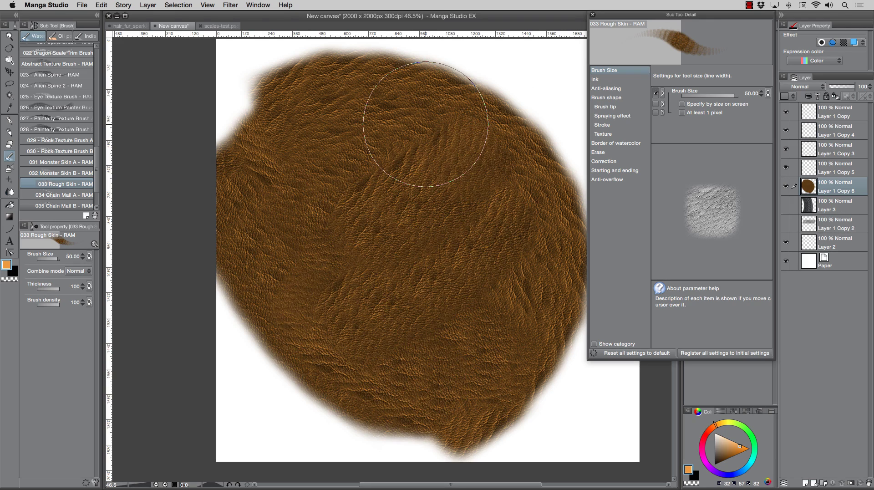
Step: Increase the Rough Skin brush size to 80 and paint larger-grained texture over the middle of the brown shape
{"action": "key", "text": "bracketright"}
{"action": "key", "text": "bracketright"}
{"action": "key", "text": "bracketright"}
{"action": "mouse_move", "coordinate": [353, 208]}
{"action": "left_mouse_down"}
{"action": "mouse_move", "coordinate": [464, 362]}
{"action": "mouse_move", "coordinate": [429, 270]}
{"action": "mouse_move", "coordinate": [334, 150]}
{"action": "mouse_move", "coordinate": [428, 159]}
{"action": "mouse_move", "coordinate": [511, 295]}
{"action": "mouse_move", "coordinate": [434, 311]}
{"action": "mouse_move", "coordinate": [321, 235]}
{"action": "mouse_move", "coordinate": [374, 370]}
{"action": "left_mouse_up"}
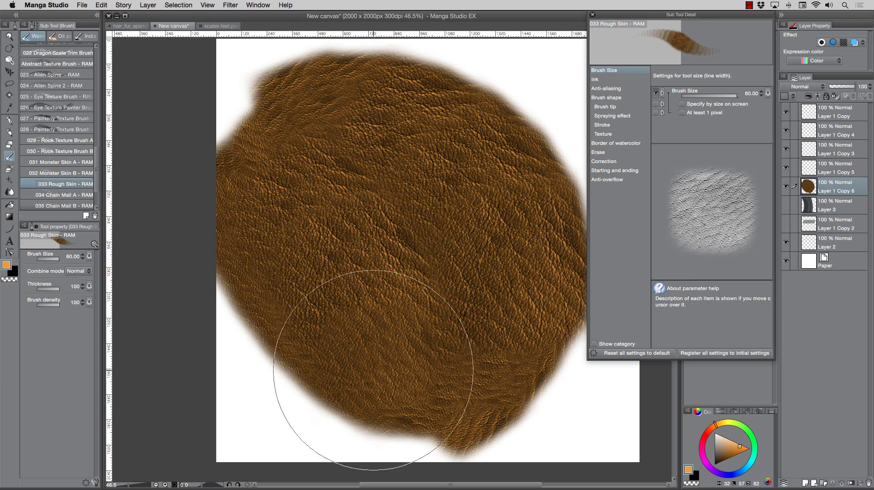
Step: Examine the rough skin texture at different magnifications, and clear the layer
{"action": "left_click", "coordinate": [10, 37]}
{"action": "left_click", "coordinate": [408, 274]}
{"action": "left_click", "coordinate": [397, 269]}
{"action": "left_click", "coordinate": [412, 268]}
{"action": "left_click_drag", "start_coordinate": [412, 268], "coordinate": [374, 266]}
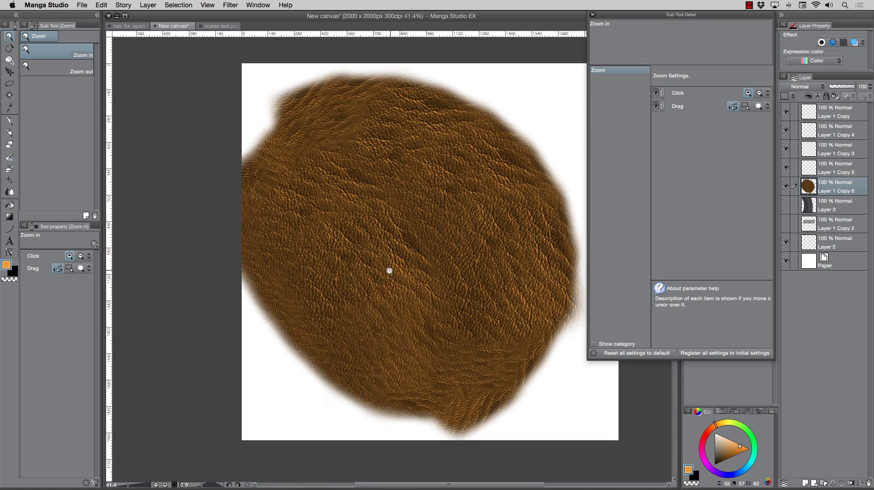
{"action": "left_click", "coordinate": [389, 270]}
{"action": "key", "text": "Delete"}
Step: Build up a large orange patch of wrinkled skin with the 032 Monster Skin B brush at size 40
{"action": "left_click", "coordinate": [10, 157]}
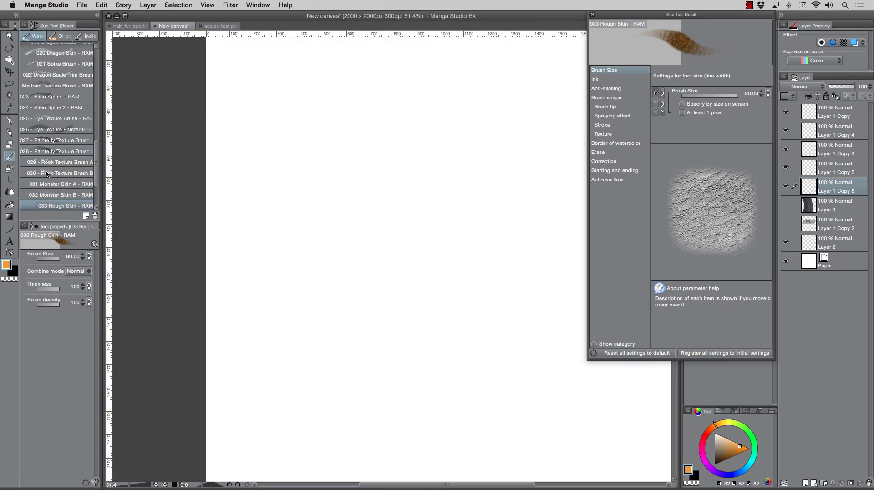
{"action": "left_click", "coordinate": [45, 193]}
{"action": "left_click_drag", "start_coordinate": [300, 129], "coordinate": [466, 332]}
{"action": "key", "text": "]"}
{"action": "mouse_move", "coordinate": [314, 114]}
{"action": "left_mouse_down"}
{"action": "mouse_move", "coordinate": [398, 152]}
{"action": "mouse_move", "coordinate": [492, 321]}
{"action": "mouse_move", "coordinate": [320, 134]}
{"action": "mouse_move", "coordinate": [365, 180]}
{"action": "mouse_move", "coordinate": [443, 355]}
{"action": "mouse_move", "coordinate": [331, 125]}
{"action": "mouse_move", "coordinate": [409, 183]}
{"action": "mouse_move", "coordinate": [469, 354]}
{"action": "mouse_move", "coordinate": [359, 131]}
{"action": "mouse_move", "coordinate": [397, 134]}
{"action": "mouse_move", "coordinate": [492, 293]}
{"action": "mouse_move", "coordinate": [479, 364]}
{"action": "mouse_move", "coordinate": [400, 115]}
{"action": "mouse_move", "coordinate": [498, 191]}
{"action": "mouse_move", "coordinate": [519, 338]}
{"action": "mouse_move", "coordinate": [466, 151]}
{"action": "mouse_move", "coordinate": [517, 213]}
{"action": "mouse_move", "coordinate": [502, 371]}
{"action": "mouse_move", "coordinate": [471, 204]}
{"action": "mouse_move", "coordinate": [491, 353]}
{"action": "mouse_move", "coordinate": [299, 150]}
{"action": "mouse_move", "coordinate": [355, 191]}
{"action": "mouse_move", "coordinate": [422, 376]}
{"action": "mouse_move", "coordinate": [343, 192]}
{"action": "mouse_move", "coordinate": [370, 156]}
{"action": "mouse_move", "coordinate": [443, 321]}
{"action": "mouse_move", "coordinate": [375, 218]}
{"action": "mouse_move", "coordinate": [365, 169]}
{"action": "mouse_move", "coordinate": [382, 131]}
{"action": "mouse_move", "coordinate": [464, 253]}
{"action": "mouse_move", "coordinate": [437, 191]}
{"action": "left_mouse_up"}
{"action": "mouse_move", "coordinate": [424, 148]}
{"action": "left_mouse_down"}
{"action": "mouse_move", "coordinate": [455, 166]}
{"action": "mouse_move", "coordinate": [498, 320]}
{"action": "left_mouse_up"}
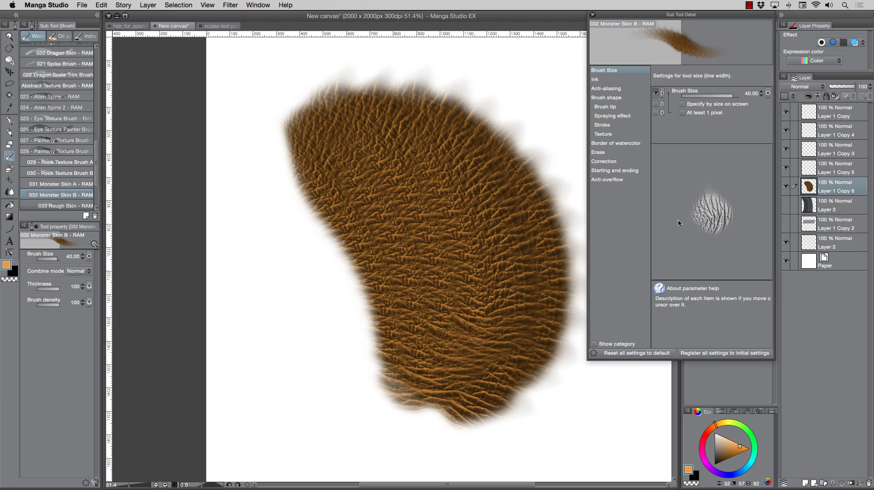
{"action": "mouse_move", "coordinate": [522, 178]}
{"action": "left_mouse_down"}
{"action": "mouse_move", "coordinate": [498, 120]}
{"action": "mouse_move", "coordinate": [564, 250]}
{"action": "mouse_move", "coordinate": [536, 178]}
{"action": "mouse_move", "coordinate": [547, 294]}
{"action": "mouse_move", "coordinate": [522, 294]}
{"action": "mouse_move", "coordinate": [464, 227]}
{"action": "left_mouse_up"}
{"action": "mouse_move", "coordinate": [482, 178]}
{"action": "left_mouse_down"}
{"action": "mouse_move", "coordinate": [530, 292]}
{"action": "mouse_move", "coordinate": [510, 292]}
{"action": "left_mouse_up"}
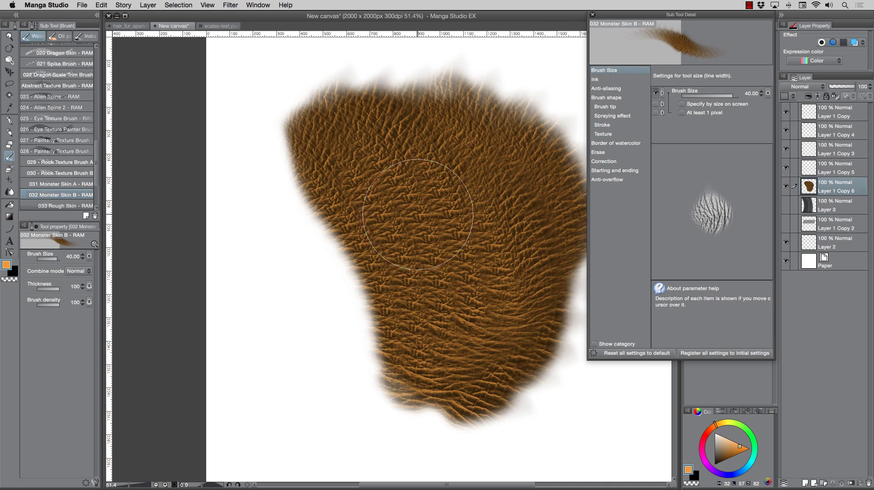
Step: Reduce the Monster Skin B brush size to 25 and paint finer wrinkles over parts of the skin patch
{"action": "key", "text": "bracketleft"}
{"action": "key", "text": "bracketleft"}
{"action": "left_click_drag", "start_coordinate": [472, 148], "coordinate": [510, 216]}
{"action": "left_click_drag", "start_coordinate": [499, 149], "coordinate": [528, 236]}
{"action": "mouse_move", "coordinate": [485, 134]}
{"action": "left_mouse_down"}
{"action": "mouse_move", "coordinate": [561, 238]}
{"action": "mouse_move", "coordinate": [490, 211]}
{"action": "left_mouse_up"}
{"action": "left_click_drag", "start_coordinate": [399, 122], "coordinate": [381, 150]}
{"action": "left_click_drag", "start_coordinate": [450, 329], "coordinate": [417, 315]}
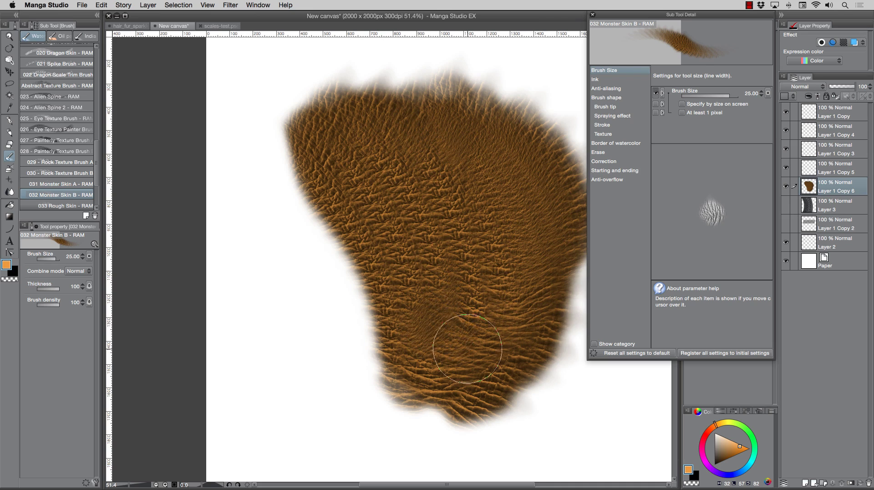
Step: Extend the orange skin patch sideways and vary its wrinkle scale with Monster Skin B at brush sizes up to 50
{"action": "key", "text": "bracketright"}
{"action": "key", "text": "bracketright"}
{"action": "mouse_move", "coordinate": [293, 155]}
{"action": "left_mouse_down"}
{"action": "mouse_move", "coordinate": [342, 257]}
{"action": "mouse_move", "coordinate": [342, 413]}
{"action": "mouse_move", "coordinate": [351, 213]}
{"action": "left_mouse_up"}
{"action": "key", "text": "bracketleft"}
{"action": "key", "text": "bracketleft"}
{"action": "key", "text": "bracketleft"}
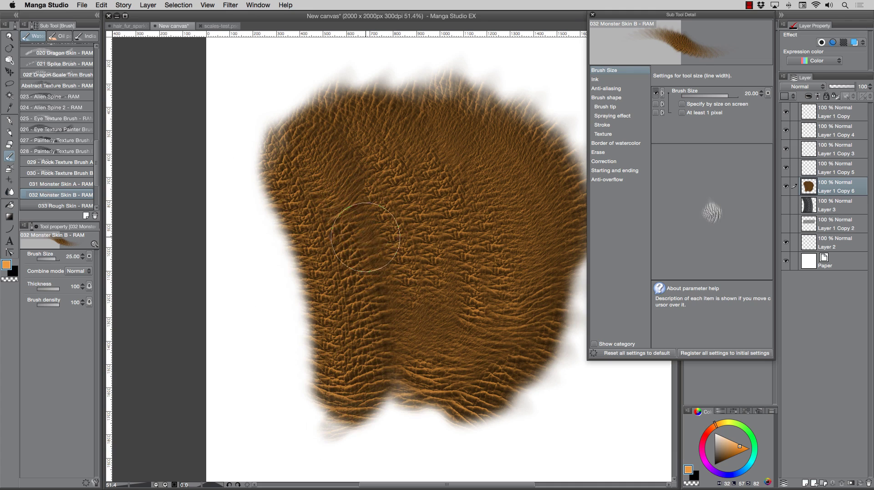
{"action": "key", "text": "bracketright"}
{"action": "key", "text": "bracketright"}
{"action": "key", "text": "bracketright"}
{"action": "mouse_move", "coordinate": [367, 138]}
{"action": "left_mouse_down"}
{"action": "mouse_move", "coordinate": [345, 125]}
{"action": "mouse_move", "coordinate": [332, 135]}
{"action": "mouse_move", "coordinate": [353, 168]}
{"action": "mouse_move", "coordinate": [398, 119]}
{"action": "mouse_move", "coordinate": [448, 125]}
{"action": "mouse_move", "coordinate": [500, 154]}
{"action": "mouse_move", "coordinate": [528, 217]}
{"action": "mouse_move", "coordinate": [530, 273]}
{"action": "mouse_move", "coordinate": [529, 308]}
{"action": "mouse_move", "coordinate": [500, 357]}
{"action": "mouse_move", "coordinate": [476, 378]}
{"action": "mouse_move", "coordinate": [440, 368]}
{"action": "mouse_move", "coordinate": [439, 323]}
{"action": "mouse_move", "coordinate": [455, 376]}
{"action": "mouse_move", "coordinate": [427, 396]}
{"action": "mouse_move", "coordinate": [395, 374]}
{"action": "mouse_move", "coordinate": [347, 314]}
{"action": "mouse_move", "coordinate": [237, 268]}
{"action": "mouse_move", "coordinate": [399, 308]}
{"action": "mouse_move", "coordinate": [405, 298]}
{"action": "mouse_move", "coordinate": [292, 246]}
{"action": "left_mouse_up"}
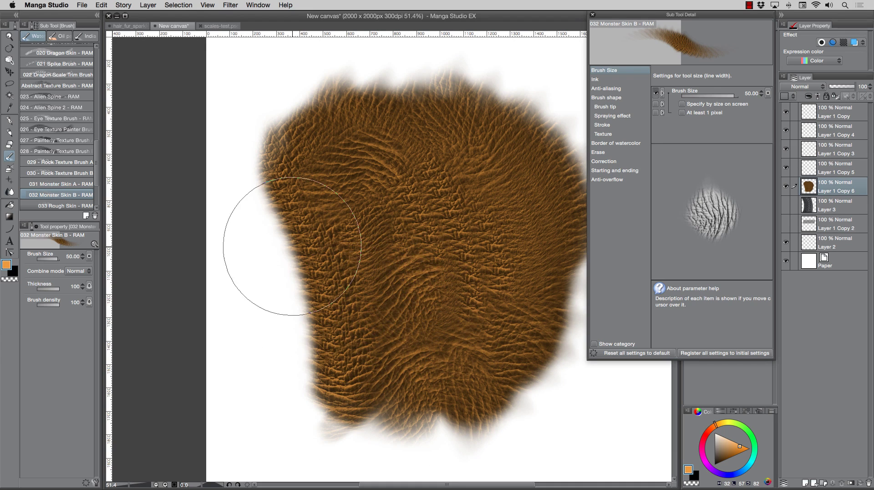
Step: Clear the layer and paint the first diagonal strokes of orange skin with the 031 Monster Skin A brush
{"action": "left_click", "coordinate": [40, 185]}
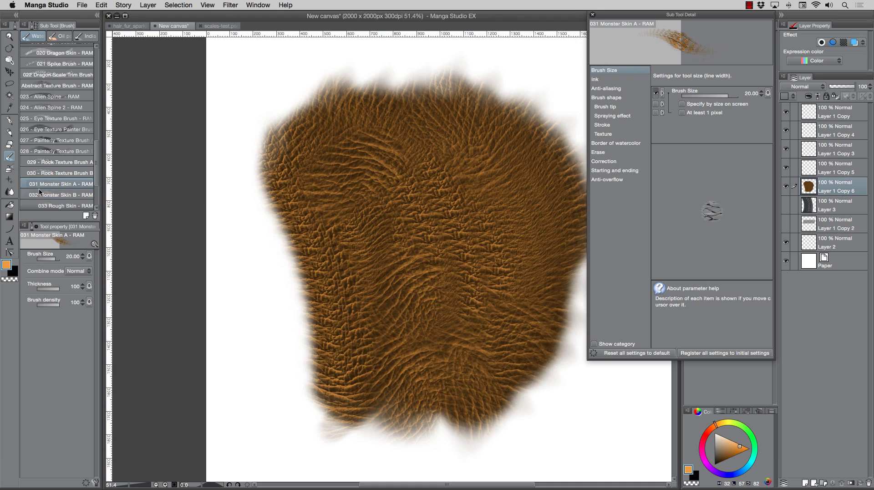
{"action": "key", "text": "Delete"}
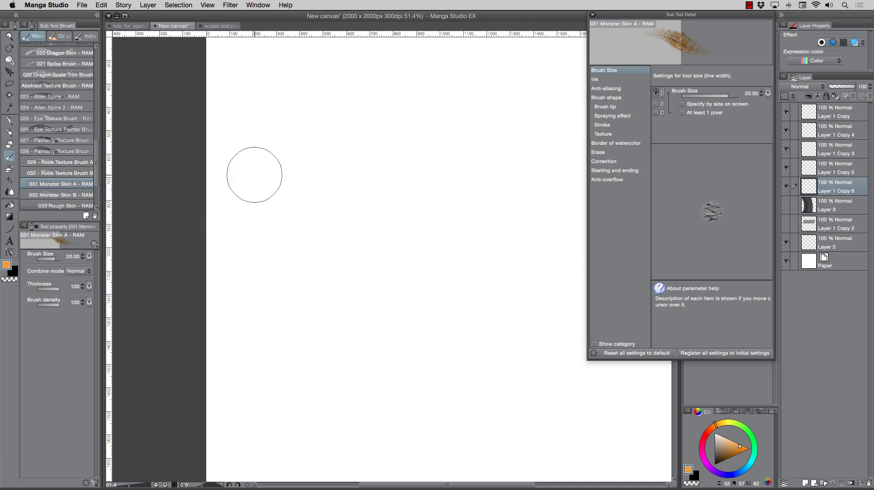
{"action": "mouse_move", "coordinate": [289, 126]}
{"action": "left_mouse_down"}
{"action": "mouse_move", "coordinate": [361, 248]}
{"action": "mouse_move", "coordinate": [393, 360]}
{"action": "mouse_move", "coordinate": [411, 325]}
{"action": "mouse_move", "coordinate": [420, 387]}
{"action": "mouse_move", "coordinate": [406, 395]}
{"action": "left_mouse_up"}
{"action": "key", "text": "]"}
{"action": "key", "text": "]"}
{"action": "mouse_move", "coordinate": [316, 130]}
{"action": "left_mouse_down"}
{"action": "mouse_move", "coordinate": [379, 212]}
{"action": "mouse_move", "coordinate": [415, 341]}
{"action": "left_mouse_up"}
Step: Build up the Monster Skin A patch with overlapping downward strokes, varying the brush size between strokes
{"action": "key", "text": "["}
{"action": "key", "text": "["}
{"action": "key", "text": "["}
{"action": "key", "text": "["}
{"action": "mouse_move", "coordinate": [334, 142]}
{"action": "left_mouse_down"}
{"action": "mouse_move", "coordinate": [403, 346]}
{"action": "mouse_move", "coordinate": [421, 344]}
{"action": "mouse_move", "coordinate": [396, 340]}
{"action": "mouse_move", "coordinate": [411, 221]}
{"action": "mouse_move", "coordinate": [438, 351]}
{"action": "left_mouse_up"}
{"action": "key", "text": "]"}
{"action": "key", "text": "]"}
{"action": "left_click_drag", "start_coordinate": [328, 120], "coordinate": [442, 376]}
{"action": "key", "text": "]"}
{"action": "mouse_move", "coordinate": [348, 150]}
{"action": "left_mouse_down"}
{"action": "mouse_move", "coordinate": [397, 205]}
{"action": "mouse_move", "coordinate": [434, 348]}
{"action": "left_mouse_up"}
{"action": "left_click_drag", "start_coordinate": [321, 150], "coordinate": [385, 362]}
{"action": "mouse_move", "coordinate": [290, 152]}
{"action": "left_mouse_down"}
{"action": "mouse_move", "coordinate": [366, 352]}
{"action": "mouse_move", "coordinate": [359, 382]}
{"action": "left_mouse_up"}
{"action": "key", "text": "]"}
{"action": "mouse_move", "coordinate": [283, 167]}
{"action": "left_mouse_down"}
{"action": "mouse_move", "coordinate": [304, 210]}
{"action": "mouse_move", "coordinate": [343, 360]}
{"action": "left_mouse_up"}
Step: Fill the middle and lower part of the patch with denser Monster Skin A strokes, working up to brush size 30
{"action": "key", "text": "["}
{"action": "key", "text": "["}
{"action": "key", "text": "["}
{"action": "left_click_drag", "start_coordinate": [327, 256], "coordinate": [353, 385]}
{"action": "left_click_drag", "start_coordinate": [320, 146], "coordinate": [390, 359]}
{"action": "key", "text": "]"}
{"action": "left_click_drag", "start_coordinate": [324, 165], "coordinate": [367, 385]}
{"action": "left_click_drag", "start_coordinate": [367, 167], "coordinate": [405, 251]}
{"action": "key", "text": "]"}
{"action": "mouse_move", "coordinate": [357, 142]}
{"action": "left_mouse_down"}
{"action": "mouse_move", "coordinate": [456, 300]}
{"action": "mouse_move", "coordinate": [457, 373]}
{"action": "left_mouse_up"}
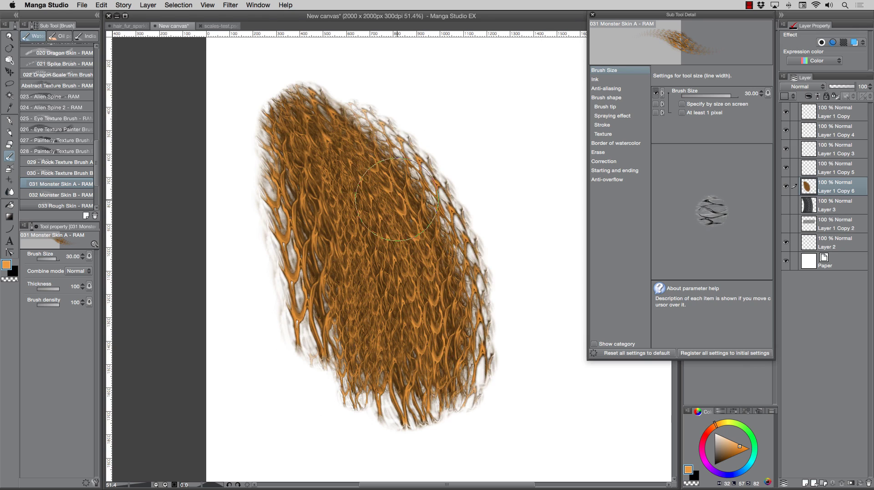
{"action": "left_click_drag", "start_coordinate": [376, 155], "coordinate": [395, 360]}
{"action": "left_click_drag", "start_coordinate": [345, 265], "coordinate": [362, 378]}
{"action": "left_click_drag", "start_coordinate": [322, 302], "coordinate": [339, 373]}
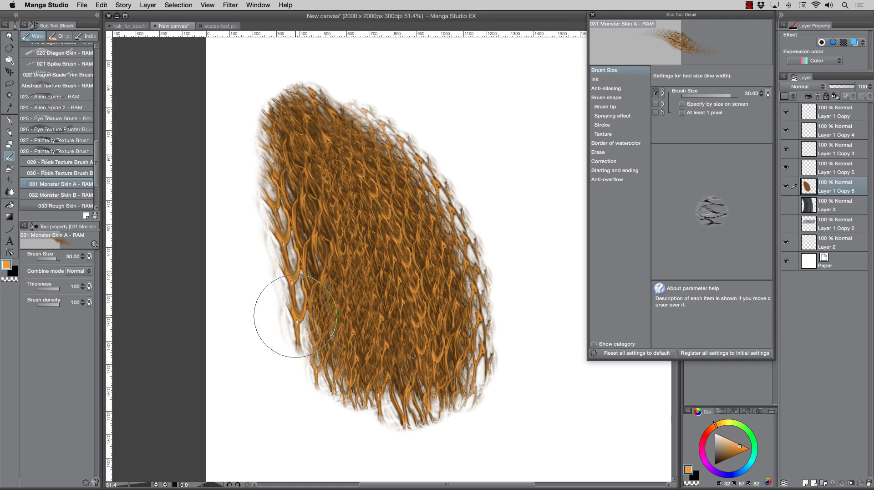
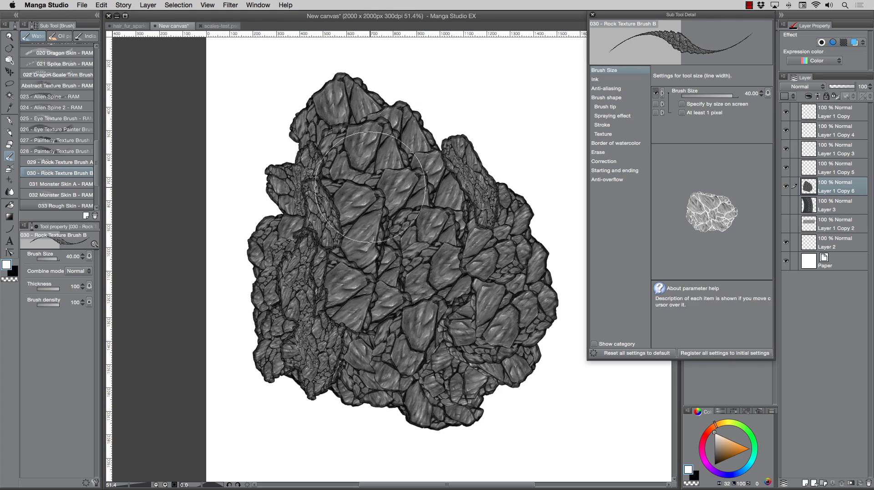
Step: Turn off the watercolor border for Rock Texture Brush B and paint outline-free rocks around the formation's sides and base
{"action": "left_click", "coordinate": [599, 144]}
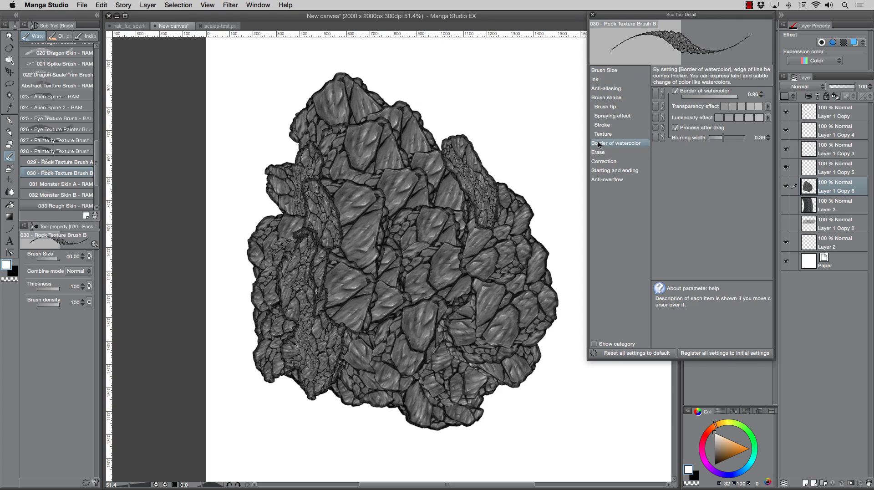
{"action": "left_click", "coordinate": [676, 92]}
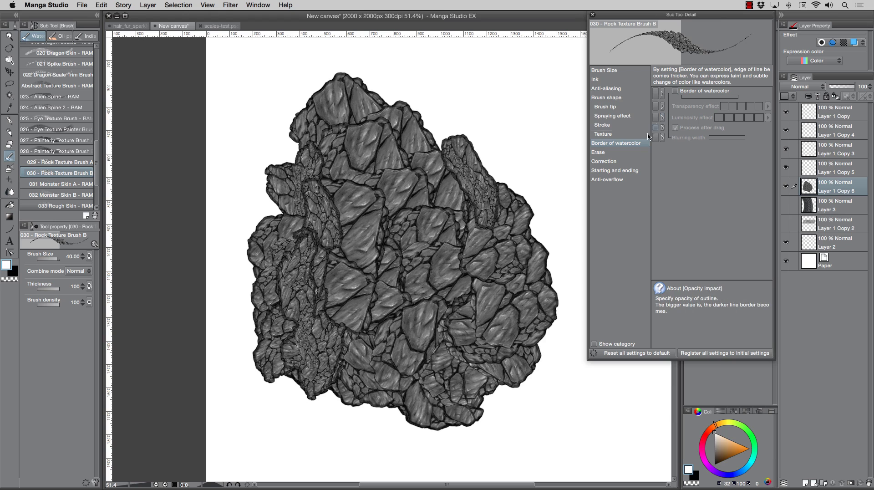
{"action": "mouse_move", "coordinate": [533, 182]}
{"action": "left_mouse_down"}
{"action": "mouse_move", "coordinate": [538, 272]}
{"action": "mouse_move", "coordinate": [505, 219]}
{"action": "mouse_move", "coordinate": [501, 191]}
{"action": "mouse_move", "coordinate": [505, 383]}
{"action": "mouse_move", "coordinate": [356, 404]}
{"action": "mouse_move", "coordinate": [255, 364]}
{"action": "mouse_move", "coordinate": [246, 346]}
{"action": "left_mouse_up"}
Step: Review Rock Texture Brush B's brush tip, spraying effect and stroke settings, and paint more rocks across the formation's lower part
{"action": "left_click", "coordinate": [601, 107]}
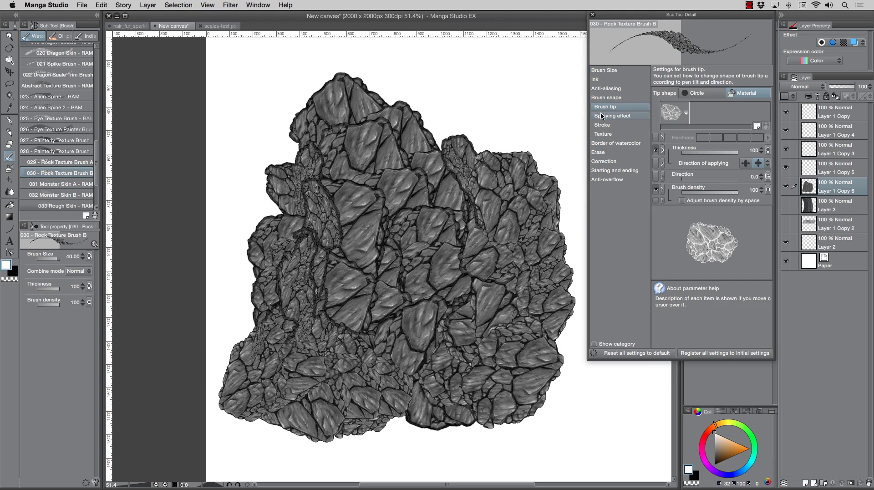
{"action": "left_click", "coordinate": [600, 117]}
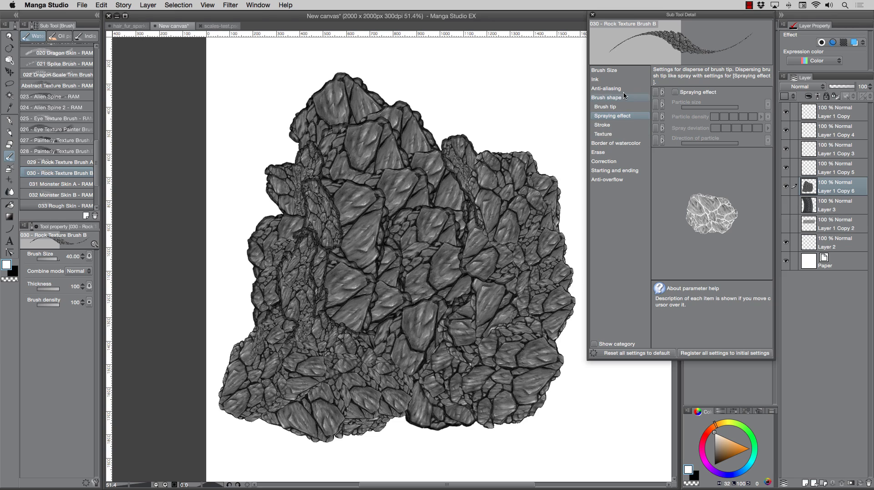
{"action": "left_click", "coordinate": [599, 125]}
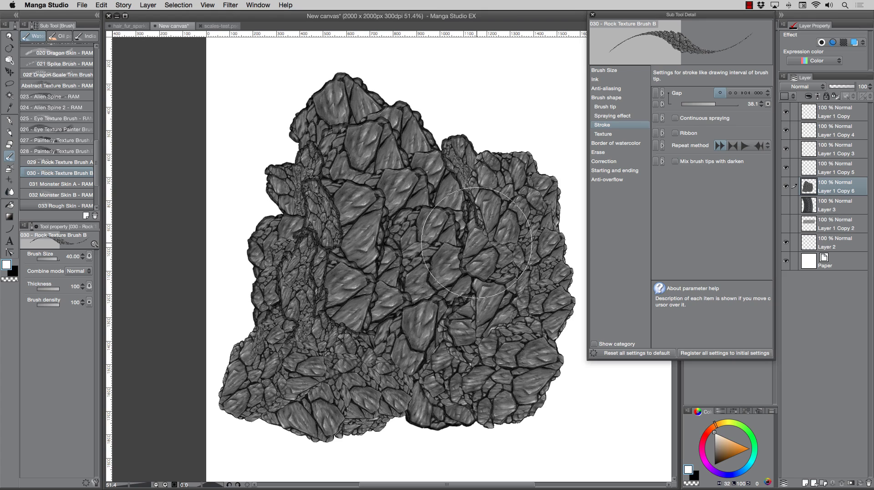
{"action": "mouse_move", "coordinate": [476, 242]}
{"action": "left_mouse_down"}
{"action": "mouse_move", "coordinate": [460, 237]}
{"action": "mouse_move", "coordinate": [485, 275]}
{"action": "mouse_move", "coordinate": [493, 312]}
{"action": "mouse_move", "coordinate": [507, 335]}
{"action": "mouse_move", "coordinate": [538, 351]}
{"action": "mouse_move", "coordinate": [536, 380]}
{"action": "mouse_move", "coordinate": [535, 362]}
{"action": "mouse_move", "coordinate": [513, 395]}
{"action": "mouse_move", "coordinate": [496, 399]}
{"action": "mouse_move", "coordinate": [536, 410]}
{"action": "mouse_move", "coordinate": [464, 414]}
{"action": "mouse_move", "coordinate": [322, 398]}
{"action": "mouse_move", "coordinate": [261, 370]}
{"action": "mouse_move", "coordinate": [276, 332]}
{"action": "left_mouse_up"}
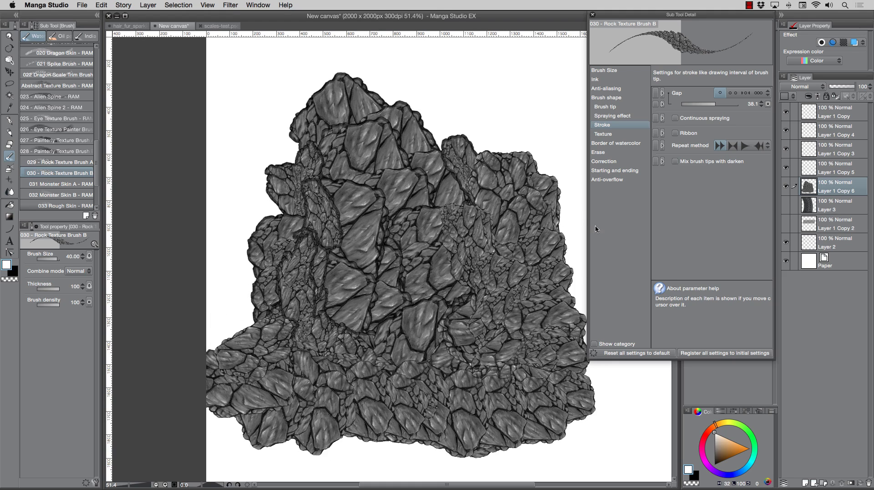
Step: Show the Continuous spraying option in the brush's tool properties and hide it again
{"action": "left_click", "coordinate": [655, 119]}
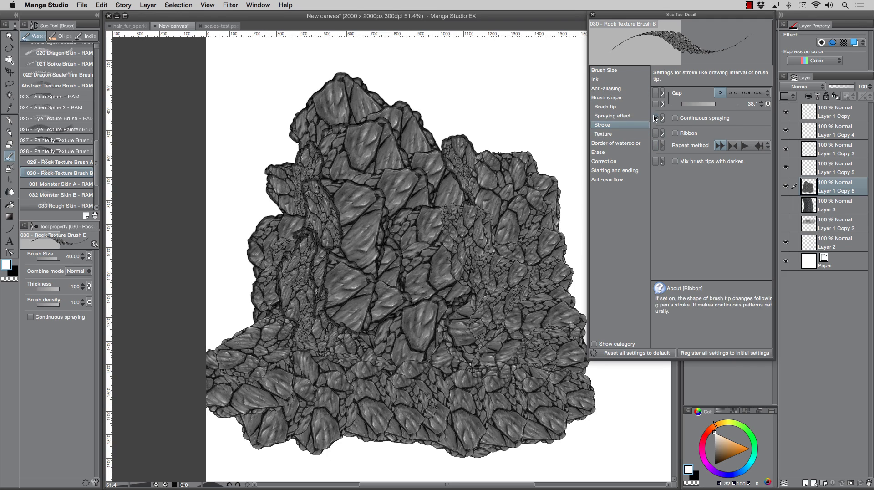
{"action": "left_click", "coordinate": [655, 118]}
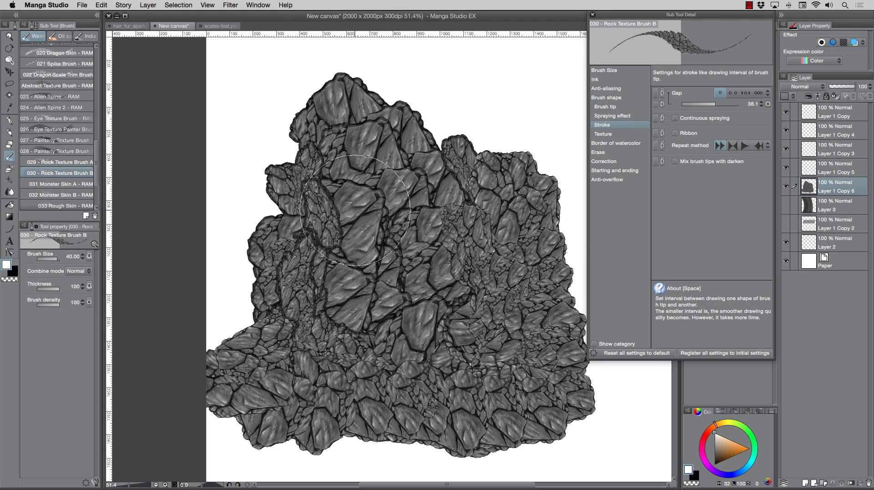
Step: Clear the rock formation, test one stroke of 029 Rock Texture Brush A at size 10, and clear the layer again
{"action": "key", "text": "Delete"}
{"action": "left_click", "coordinate": [48, 166]}
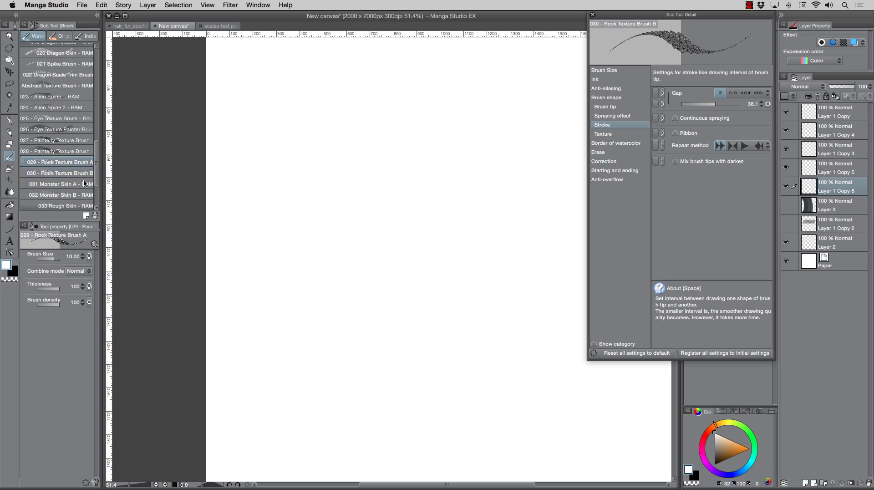
{"action": "mouse_move", "coordinate": [331, 155]}
{"action": "left_mouse_down"}
{"action": "mouse_move", "coordinate": [369, 211]}
{"action": "mouse_move", "coordinate": [381, 307]}
{"action": "left_mouse_up"}
{"action": "key", "text": "Delete"}
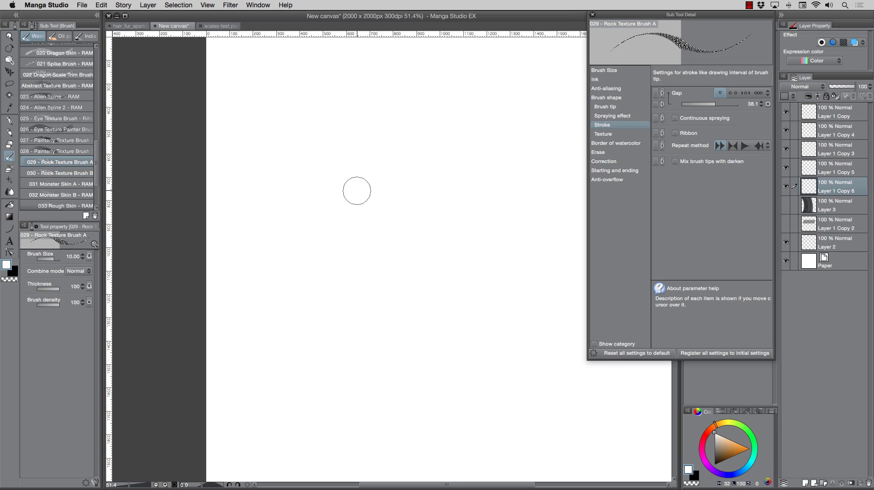
Step: Set Rock Texture Brush A to size 20 and paint overlapping downward strokes of small pebbles
{"action": "key", "text": "]"}
{"action": "key", "text": "]"}
{"action": "key", "text": "]"}
{"action": "key", "text": "]"}
{"action": "mouse_move", "coordinate": [322, 135]}
{"action": "left_mouse_down"}
{"action": "mouse_move", "coordinate": [404, 247]}
{"action": "mouse_move", "coordinate": [416, 290]}
{"action": "left_mouse_up"}
{"action": "left_click_drag", "start_coordinate": [351, 175], "coordinate": [393, 298]}
{"action": "left_click_drag", "start_coordinate": [362, 205], "coordinate": [381, 334]}
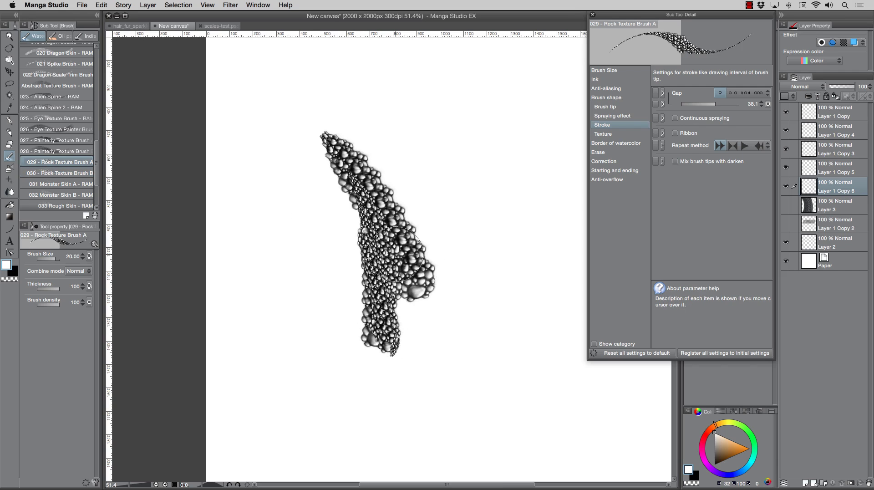
{"action": "left_click_drag", "start_coordinate": [400, 255], "coordinate": [422, 339]}
{"action": "left_click_drag", "start_coordinate": [442, 266], "coordinate": [450, 332]}
Step: Increase Rock Texture Brush A to size 30 and expand the pebbles into a large rounded mass
{"action": "key", "text": "]"}
{"action": "key", "text": "]"}
{"action": "mouse_move", "coordinate": [394, 193]}
{"action": "left_mouse_down"}
{"action": "mouse_move", "coordinate": [440, 230]}
{"action": "mouse_move", "coordinate": [466, 302]}
{"action": "mouse_move", "coordinate": [469, 284]}
{"action": "mouse_move", "coordinate": [418, 325]}
{"action": "mouse_move", "coordinate": [388, 272]}
{"action": "mouse_move", "coordinate": [412, 337]}
{"action": "mouse_move", "coordinate": [344, 315]}
{"action": "mouse_move", "coordinate": [375, 242]}
{"action": "mouse_move", "coordinate": [336, 290]}
{"action": "mouse_move", "coordinate": [322, 221]}
{"action": "mouse_move", "coordinate": [346, 185]}
{"action": "mouse_move", "coordinate": [373, 201]}
{"action": "mouse_move", "coordinate": [441, 181]}
{"action": "mouse_move", "coordinate": [485, 239]}
{"action": "mouse_move", "coordinate": [499, 316]}
{"action": "mouse_move", "coordinate": [498, 291]}
{"action": "mouse_move", "coordinate": [455, 354]}
{"action": "mouse_move", "coordinate": [469, 352]}
{"action": "mouse_move", "coordinate": [381, 331]}
{"action": "mouse_move", "coordinate": [335, 304]}
{"action": "left_mouse_up"}
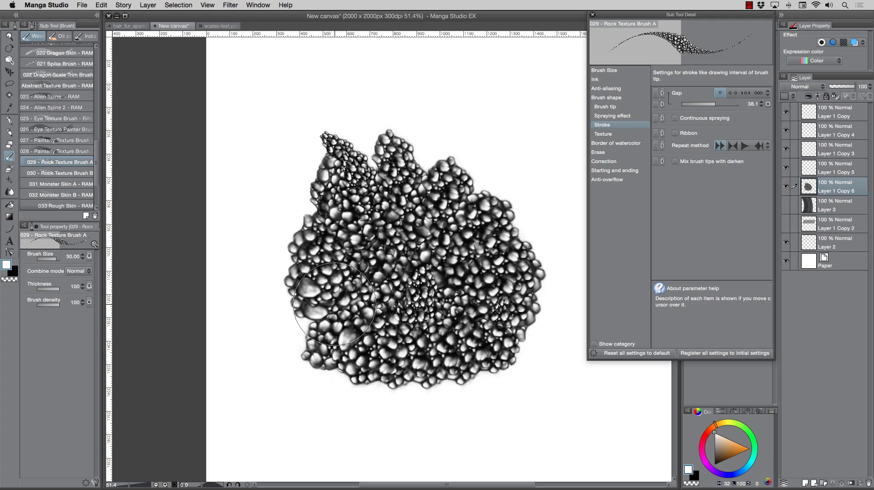
Step: Clear the pebbles, test soft grey strokes with 028 Painterly Texture Brush B at sizes 6 and 8, and clear the layer
{"action": "key", "text": "Delete"}
{"action": "left_click", "coordinate": [37, 151]}
{"action": "mouse_move", "coordinate": [336, 222]}
{"action": "left_mouse_down"}
{"action": "mouse_move", "coordinate": [358, 254]}
{"action": "mouse_move", "coordinate": [368, 304]}
{"action": "mouse_move", "coordinate": [361, 253]}
{"action": "mouse_move", "coordinate": [367, 275]}
{"action": "left_mouse_up"}
{"action": "key", "text": "bracketright"}
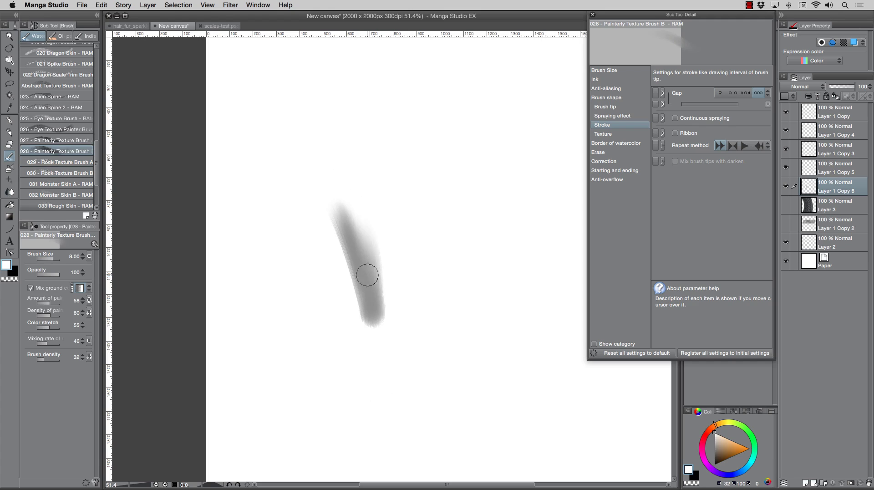
{"action": "mouse_move", "coordinate": [365, 304]}
{"action": "left_mouse_down"}
{"action": "mouse_move", "coordinate": [370, 276]}
{"action": "mouse_move", "coordinate": [377, 308]}
{"action": "mouse_move", "coordinate": [333, 230]}
{"action": "mouse_move", "coordinate": [388, 308]}
{"action": "mouse_move", "coordinate": [386, 296]}
{"action": "mouse_move", "coordinate": [379, 312]}
{"action": "mouse_move", "coordinate": [362, 255]}
{"action": "left_mouse_up"}
{"action": "key", "text": "bracketleft"}
{"action": "key", "text": "Delete"}
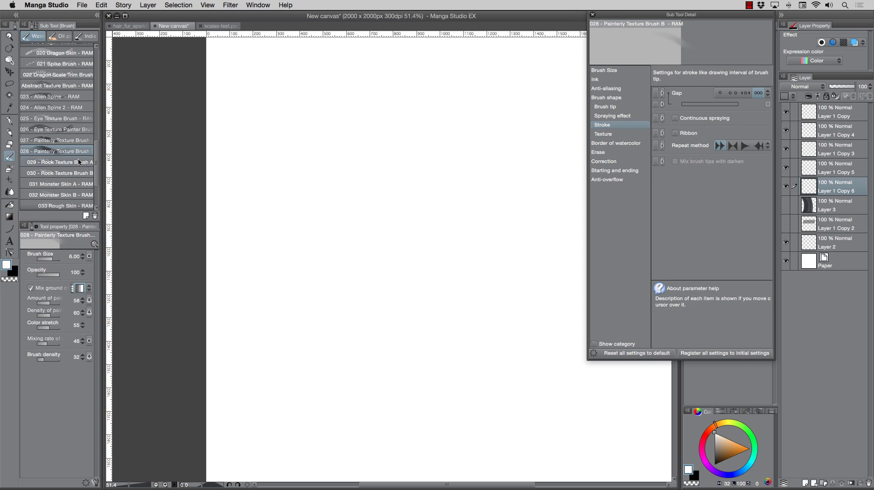
Step: Paint a broad dark grey textured patch in the black sub color with 027 Painterly Texture Brush A at size 40
{"action": "left_click", "coordinate": [52, 144]}
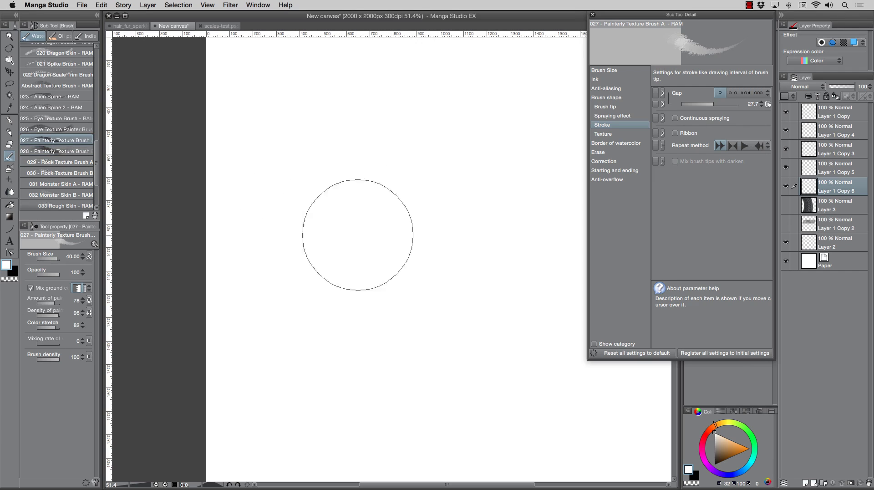
{"action": "left_click", "coordinate": [14, 271]}
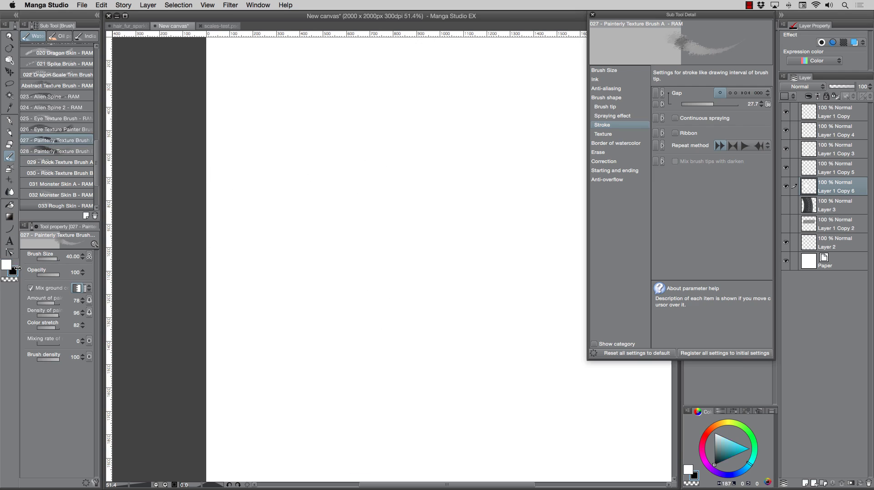
{"action": "left_click_drag", "start_coordinate": [327, 246], "coordinate": [364, 346]}
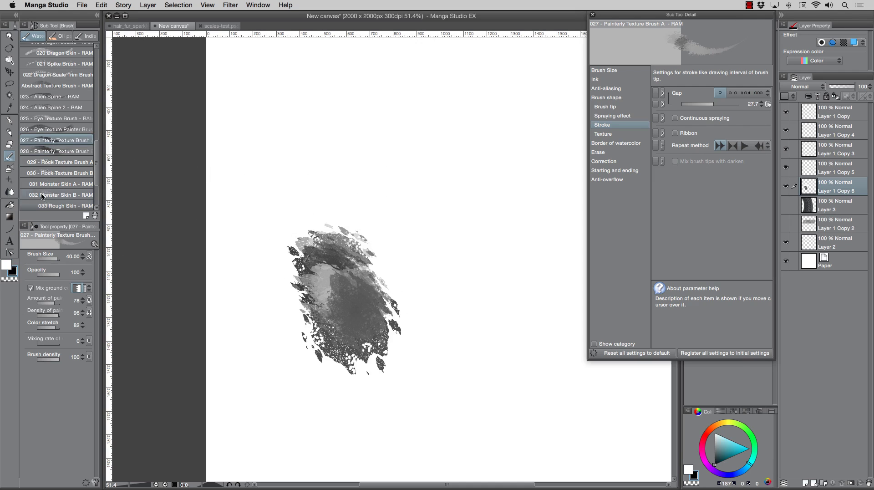
{"action": "scroll", "coordinate": [57, 163], "scroll_direction": "down", "scroll_amount": 5}
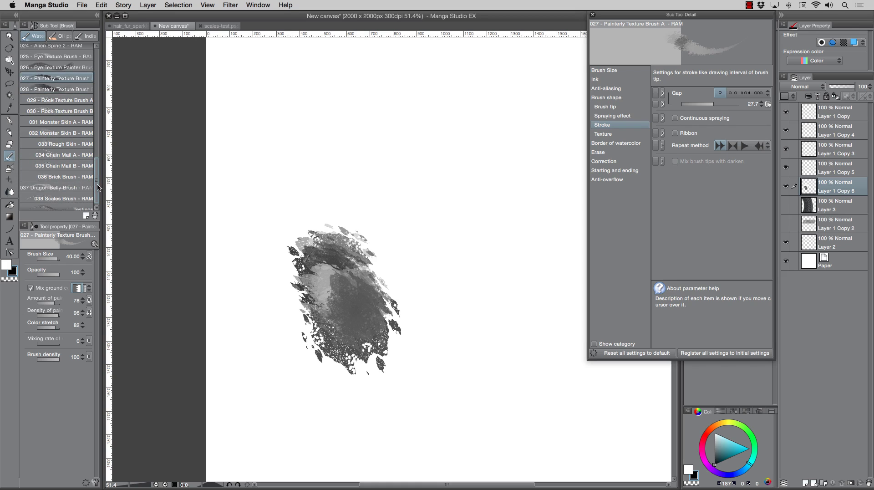
{"action": "mouse_move", "coordinate": [294, 309]}
{"action": "left_mouse_down"}
{"action": "mouse_move", "coordinate": [324, 319]}
{"action": "mouse_move", "coordinate": [384, 314]}
{"action": "mouse_move", "coordinate": [390, 296]}
{"action": "mouse_move", "coordinate": [380, 268]}
{"action": "mouse_move", "coordinate": [361, 267]}
{"action": "mouse_move", "coordinate": [361, 239]}
{"action": "mouse_move", "coordinate": [405, 302]}
{"action": "mouse_move", "coordinate": [346, 326]}
{"action": "mouse_move", "coordinate": [291, 326]}
{"action": "mouse_move", "coordinate": [306, 250]}
{"action": "mouse_move", "coordinate": [330, 232]}
{"action": "left_mouse_up"}
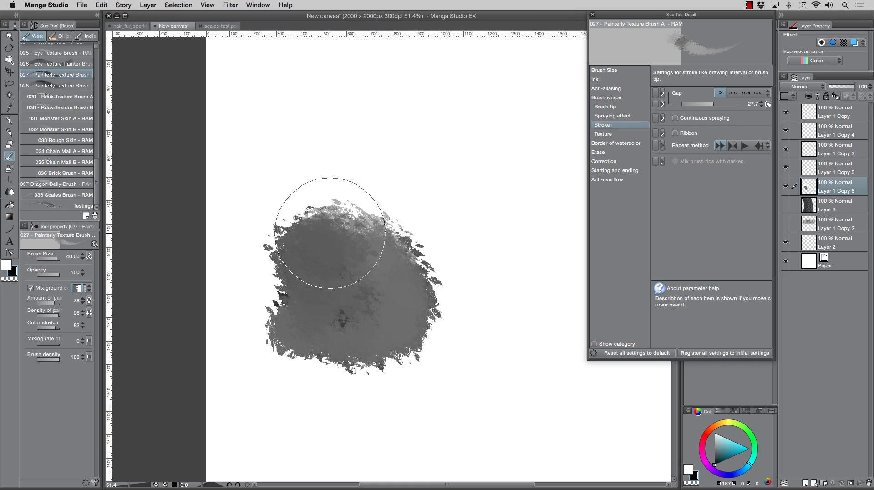
Step: Try the Testings brush at size 50 in black and in white across the grey patch, and clear the layer
{"action": "scroll", "coordinate": [97, 158], "scroll_direction": "up", "scroll_amount": 5}
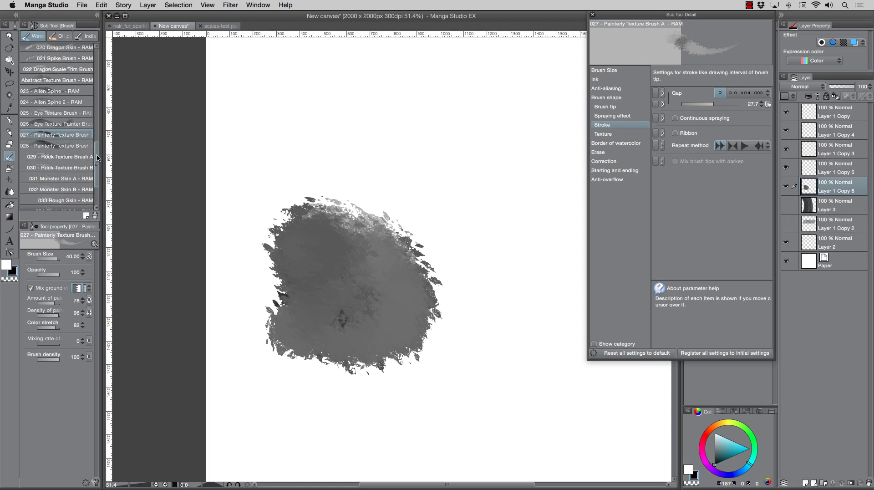
{"action": "left_click_drag", "start_coordinate": [97, 158], "coordinate": [98, 198]}
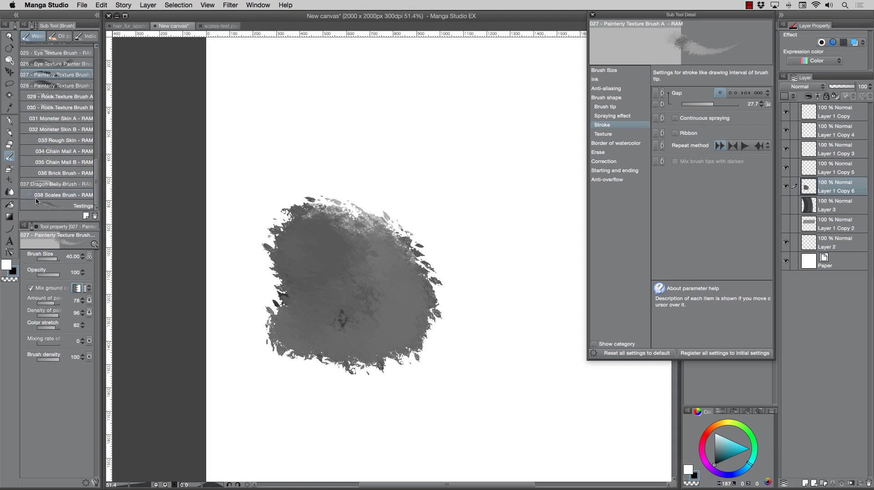
{"action": "left_click", "coordinate": [50, 203]}
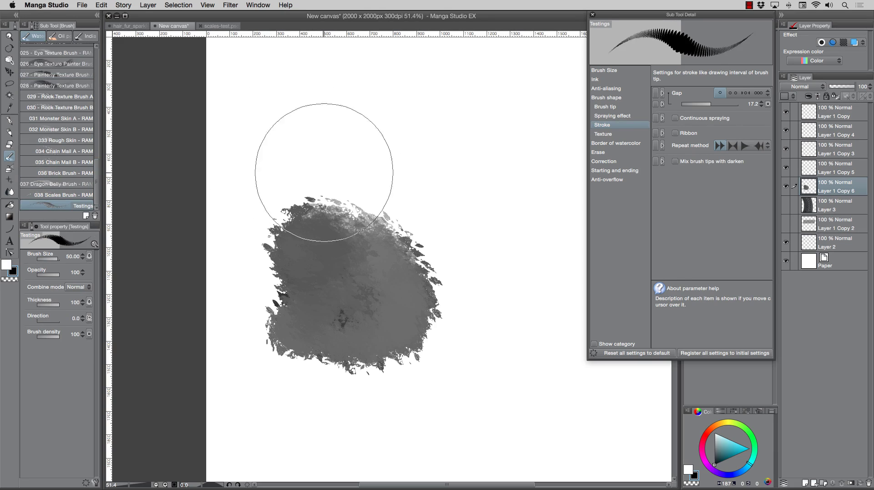
{"action": "left_click_drag", "start_coordinate": [313, 156], "coordinate": [449, 283]}
{"action": "left_click", "coordinate": [7, 263]}
{"action": "mouse_move", "coordinate": [346, 168]}
{"action": "left_mouse_down"}
{"action": "mouse_move", "coordinate": [385, 170]}
{"action": "mouse_move", "coordinate": [471, 357]}
{"action": "left_mouse_up"}
{"action": "key", "text": "Delete"}
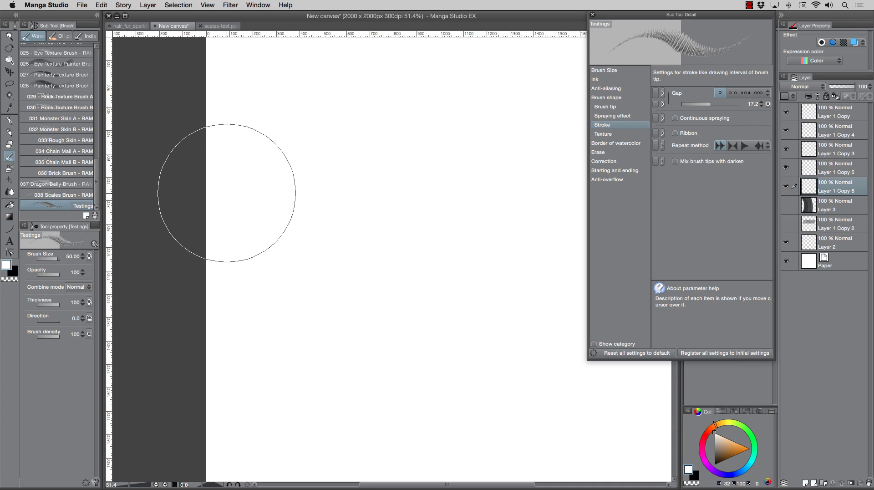
Step: Paint overlapping diagonal strips of dragon belly scales down the canvas with the 037 Dragon Belly Brush at size 70
{"action": "left_click", "coordinate": [46, 185]}
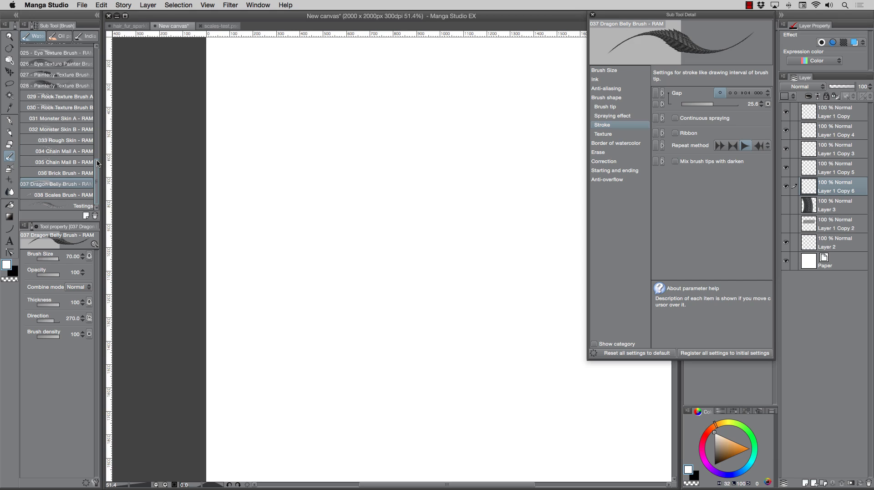
{"action": "mouse_move", "coordinate": [322, 98]}
{"action": "left_mouse_down"}
{"action": "mouse_move", "coordinate": [410, 380]}
{"action": "mouse_move", "coordinate": [426, 399]}
{"action": "left_mouse_up"}
{"action": "left_click_drag", "start_coordinate": [326, 118], "coordinate": [460, 425]}
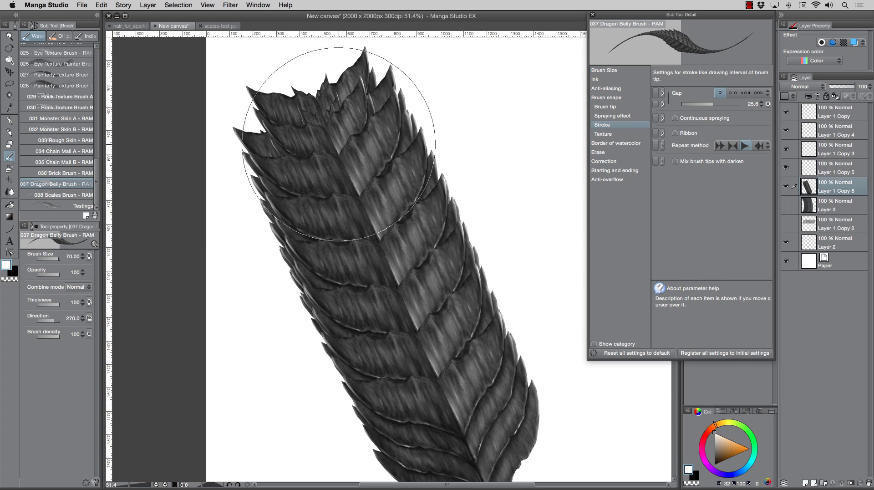
{"action": "left_click_drag", "start_coordinate": [339, 144], "coordinate": [498, 430]}
{"action": "mouse_move", "coordinate": [328, 98]}
{"action": "left_mouse_down"}
{"action": "mouse_move", "coordinate": [469, 401]}
{"action": "mouse_move", "coordinate": [519, 474]}
{"action": "left_mouse_up"}
{"action": "mouse_move", "coordinate": [338, 114]}
{"action": "left_mouse_down"}
{"action": "mouse_move", "coordinate": [361, 214]}
{"action": "mouse_move", "coordinate": [478, 419]}
{"action": "left_mouse_up"}
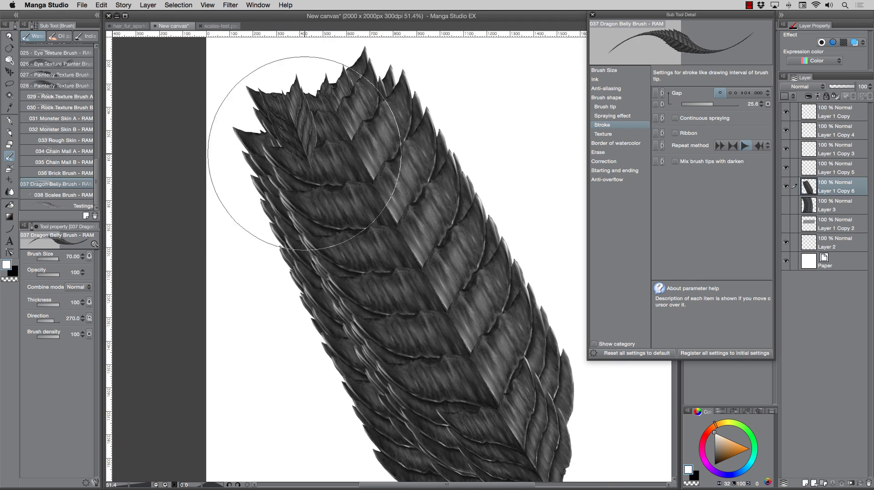
{"action": "mouse_move", "coordinate": [302, 117]}
{"action": "left_mouse_down"}
{"action": "mouse_move", "coordinate": [449, 413]}
{"action": "mouse_move", "coordinate": [500, 438]}
{"action": "mouse_move", "coordinate": [342, 140]}
{"action": "mouse_move", "coordinate": [516, 464]}
{"action": "left_mouse_up"}
{"action": "mouse_move", "coordinate": [278, 64]}
{"action": "left_mouse_down"}
{"action": "mouse_move", "coordinate": [310, 173]}
{"action": "mouse_move", "coordinate": [450, 387]}
{"action": "left_mouse_up"}
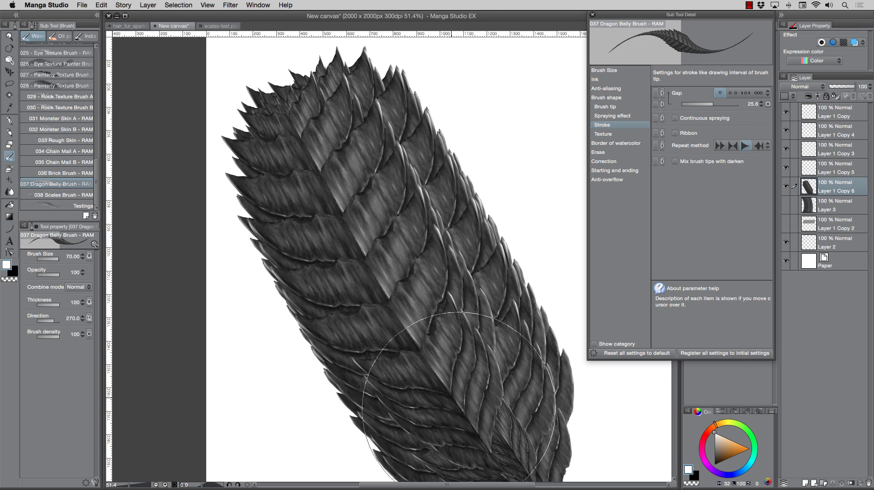
{"action": "mouse_move", "coordinate": [314, 128]}
{"action": "left_mouse_down"}
{"action": "mouse_move", "coordinate": [410, 200]}
{"action": "mouse_move", "coordinate": [449, 375]}
{"action": "left_mouse_up"}
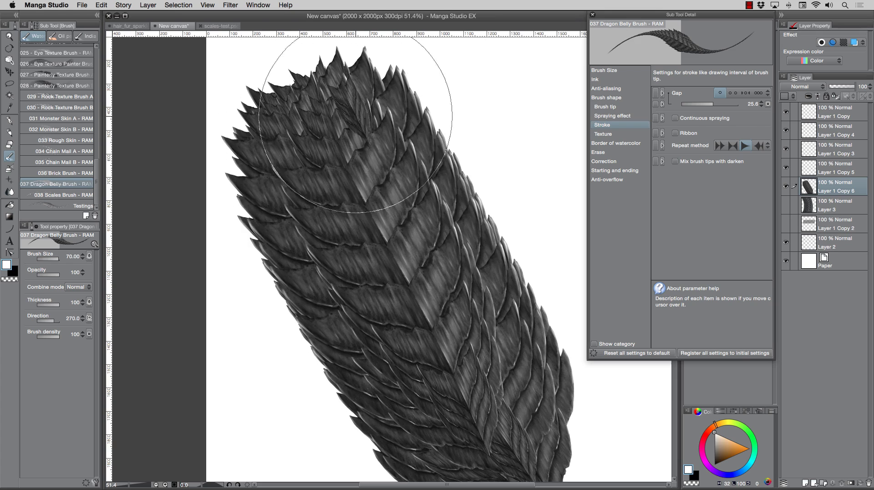
Step: Paint further overlapping rows of dragon belly scales diagonally down the middle of the strip with the size 70 brush
{"action": "left_click_drag", "start_coordinate": [400, 93], "coordinate": [459, 356]}
{"action": "mouse_move", "coordinate": [313, 109]}
{"action": "left_mouse_down"}
{"action": "mouse_move", "coordinate": [325, 160]}
{"action": "mouse_move", "coordinate": [390, 296]}
{"action": "mouse_move", "coordinate": [481, 451]}
{"action": "left_mouse_up"}
{"action": "left_click_drag", "start_coordinate": [357, 206], "coordinate": [422, 369]}
{"action": "left_click_drag", "start_coordinate": [353, 134], "coordinate": [493, 412]}
{"action": "mouse_move", "coordinate": [301, 50]}
{"action": "left_mouse_down"}
{"action": "mouse_move", "coordinate": [392, 173]}
{"action": "mouse_move", "coordinate": [488, 409]}
{"action": "left_mouse_up"}
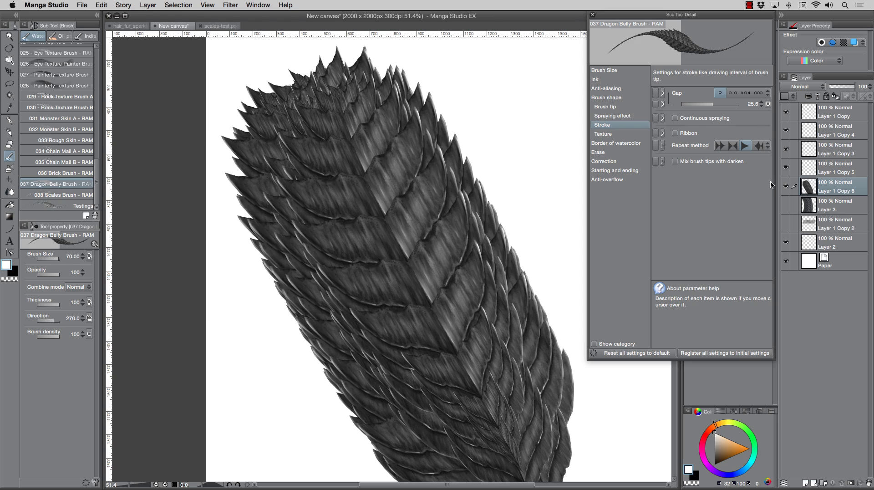
Step: Lock the layer's transparent pixels and shade both flanks of the scales in black with the Shadow airbrush at size 25
{"action": "left_click", "coordinate": [835, 95]}
{"action": "left_click", "coordinate": [8, 168]}
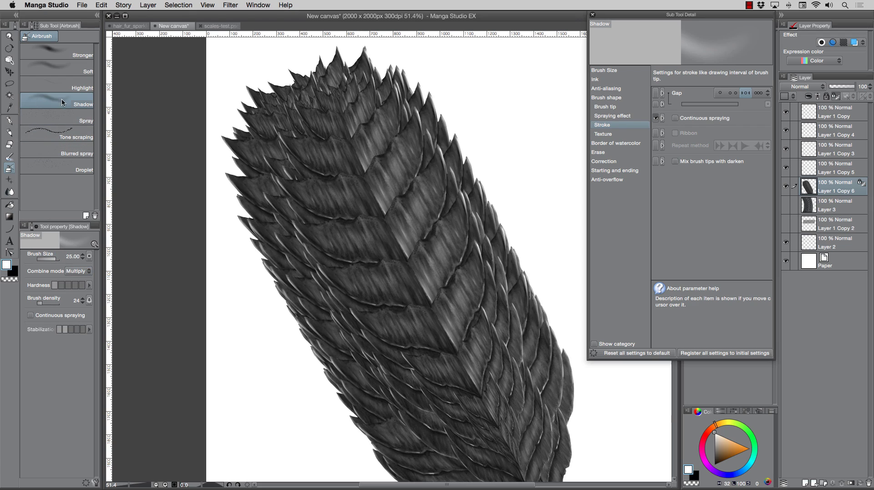
{"action": "left_click", "coordinate": [15, 273]}
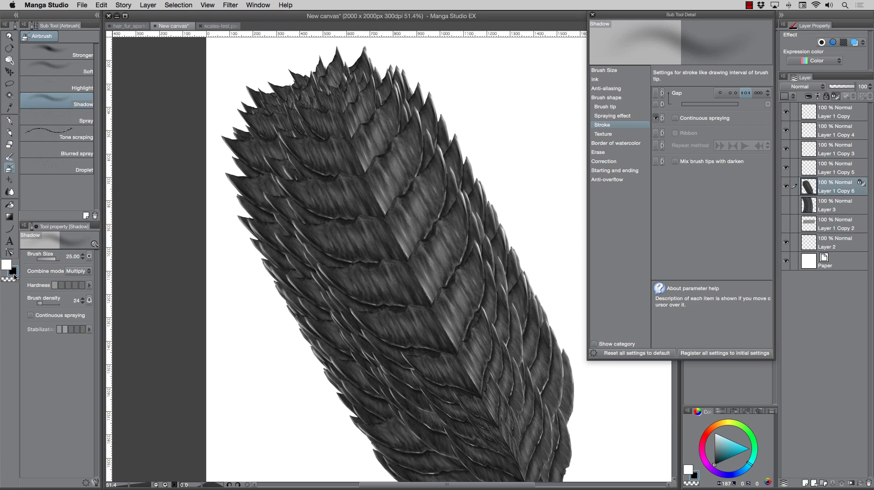
{"action": "left_click_drag", "start_coordinate": [423, 428], "coordinate": [305, 223]}
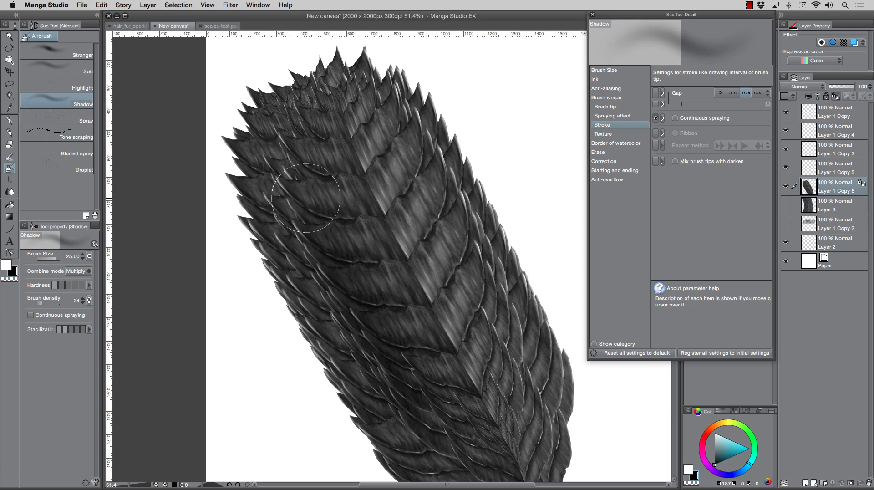
{"action": "left_click_drag", "start_coordinate": [511, 403], "coordinate": [442, 236]}
{"action": "left_click_drag", "start_coordinate": [537, 386], "coordinate": [395, 160]}
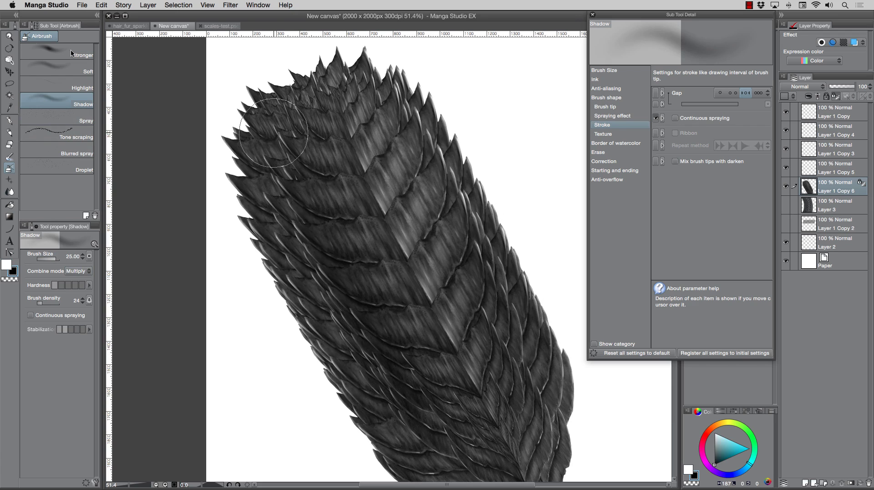
Step: Deepen the shading across the scales with the Shadow airbrush, reducing its size to 4 for the recesses between them
{"action": "left_click", "coordinate": [9, 36]}
{"action": "left_click", "coordinate": [312, 244], "text": "alt"}
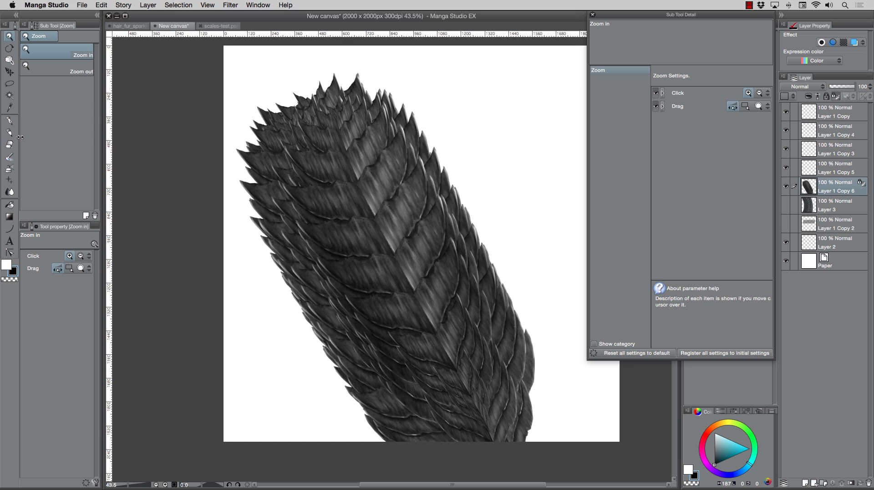
{"action": "left_click", "coordinate": [10, 168]}
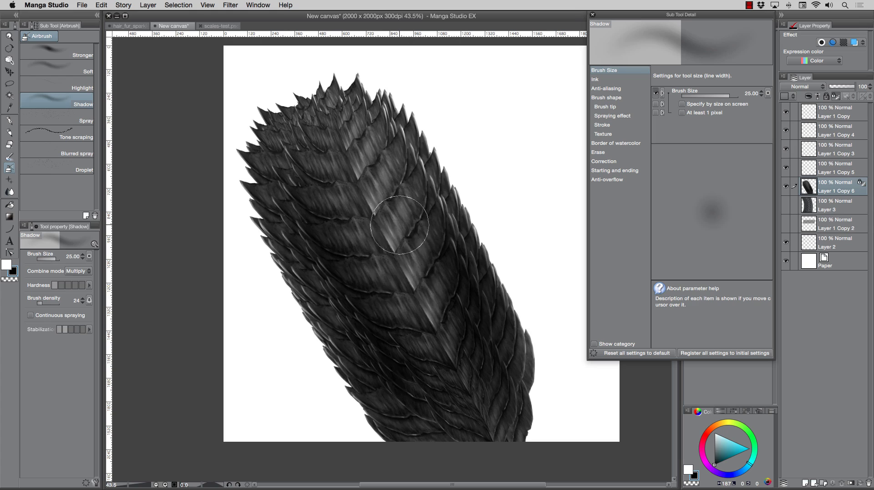
{"action": "key", "text": "bracketleft"}
{"action": "key", "text": "bracketleft"}
{"action": "key", "text": "bracketleft"}
{"action": "key", "text": "bracketleft"}
{"action": "key", "text": "bracketleft"}
{"action": "key", "text": "bracketleft"}
{"action": "key", "text": "bracketleft"}
{"action": "key", "text": "bracketleft"}
{"action": "key", "text": "bracketleft"}
{"action": "key", "text": "bracketleft"}
{"action": "key", "text": "bracketleft"}
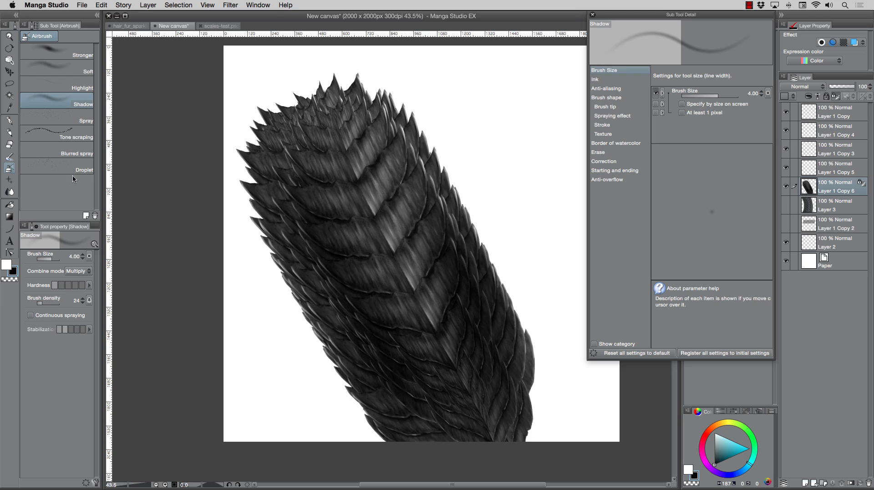
Step: Paint fine white highlights on the central scales with the Highlight airbrush at sizes from 1.00 to 1.50
{"action": "left_click", "coordinate": [64, 88]}
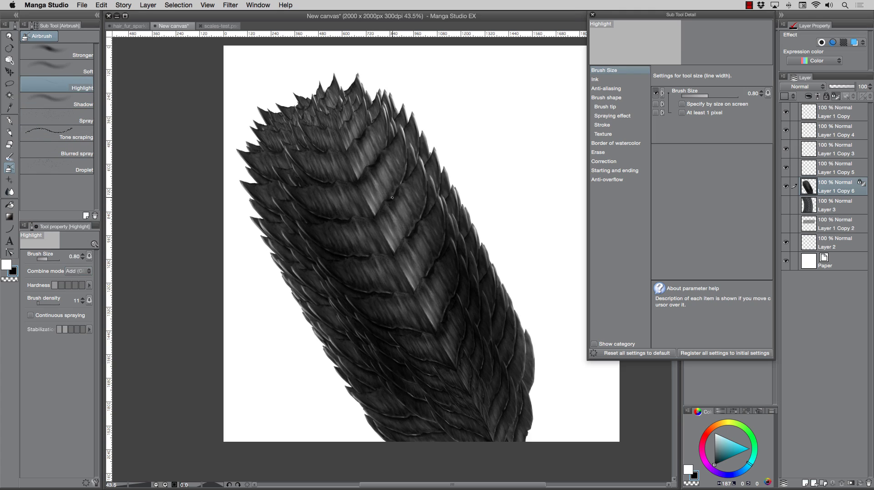
{"action": "key", "text": "bracketright"}
{"action": "key", "text": "x"}
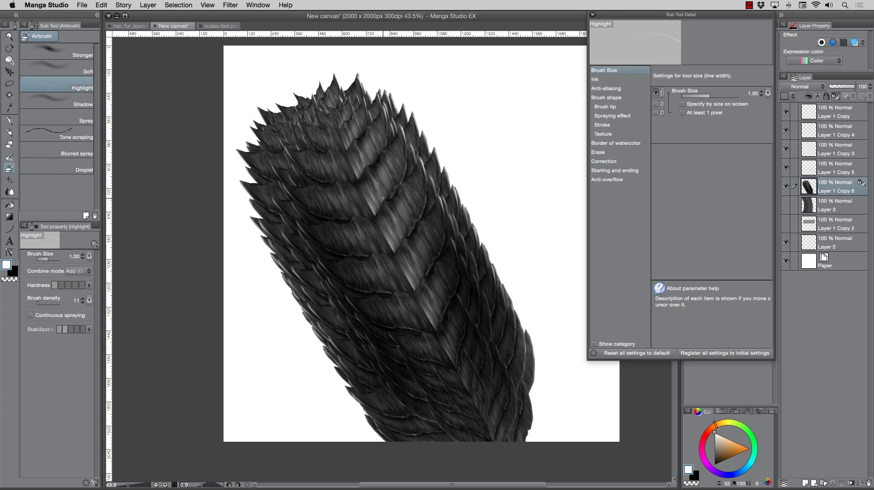
{"action": "mouse_move", "coordinate": [383, 218]}
{"action": "left_mouse_down"}
{"action": "mouse_move", "coordinate": [391, 235]}
{"action": "mouse_move", "coordinate": [402, 191]}
{"action": "mouse_move", "coordinate": [402, 220]}
{"action": "mouse_move", "coordinate": [411, 203]}
{"action": "left_mouse_up"}
{"action": "key", "text": "bracketright"}
{"action": "key", "text": "bracketright"}
{"action": "key", "text": "bracketleft"}
{"action": "mouse_move", "coordinate": [412, 278]}
{"action": "left_mouse_down"}
{"action": "mouse_move", "coordinate": [418, 235]}
{"action": "mouse_move", "coordinate": [424, 252]}
{"action": "mouse_move", "coordinate": [432, 232]}
{"action": "left_mouse_up"}
{"action": "key", "text": "bracketleft"}
{"action": "key", "text": "bracketright"}
{"action": "left_click_drag", "start_coordinate": [428, 316], "coordinate": [449, 272]}
{"action": "key", "text": "bracketleft"}
{"action": "key", "text": "bracketright"}
{"action": "mouse_move", "coordinate": [452, 349]}
{"action": "left_mouse_down"}
{"action": "mouse_move", "coordinate": [414, 234]}
{"action": "mouse_move", "coordinate": [449, 343]}
{"action": "mouse_move", "coordinate": [449, 326]}
{"action": "mouse_move", "coordinate": [458, 326]}
{"action": "mouse_move", "coordinate": [453, 304]}
{"action": "mouse_move", "coordinate": [447, 342]}
{"action": "left_mouse_up"}
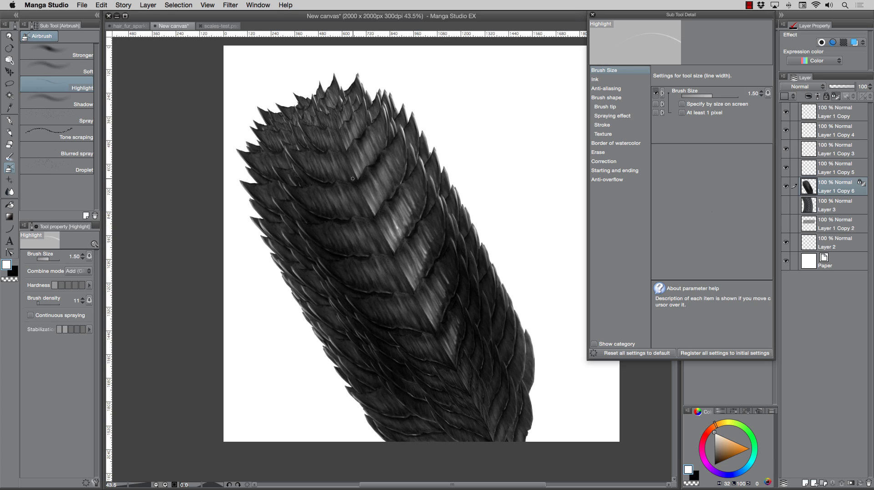
Step: Soften the highlights on the central scales with the Blend tool, reducing its size from 1.70 to 1.20
{"action": "left_click", "coordinate": [9, 192]}
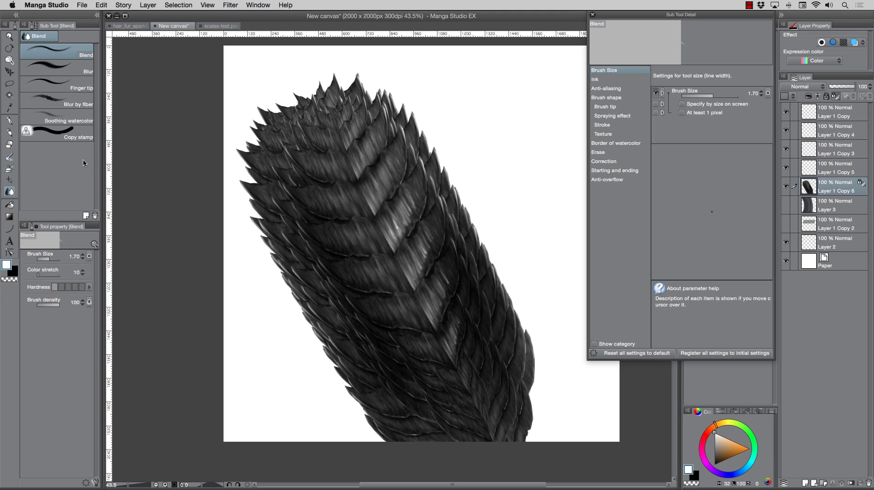
{"action": "key", "text": "bracketleft"}
{"action": "key", "text": "bracketleft"}
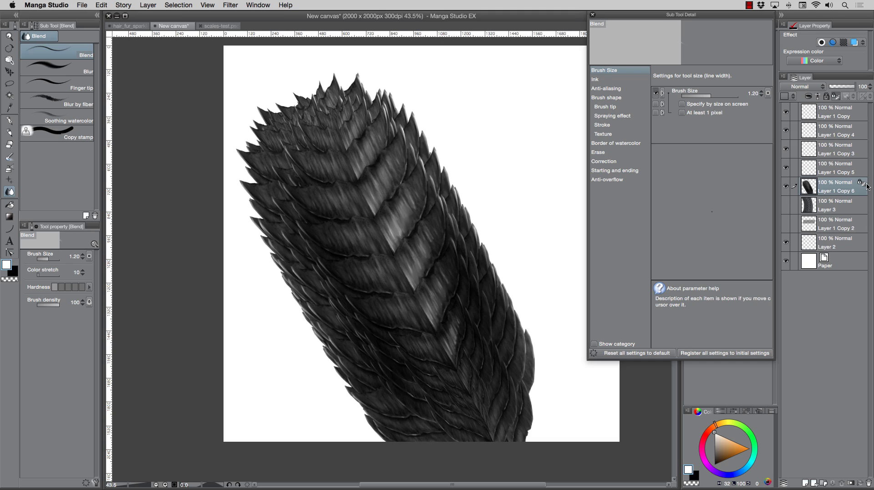
Step: Create a selection from the scales layer and add a new raster layer above it
{"action": "right_click", "coordinate": [838, 190]}
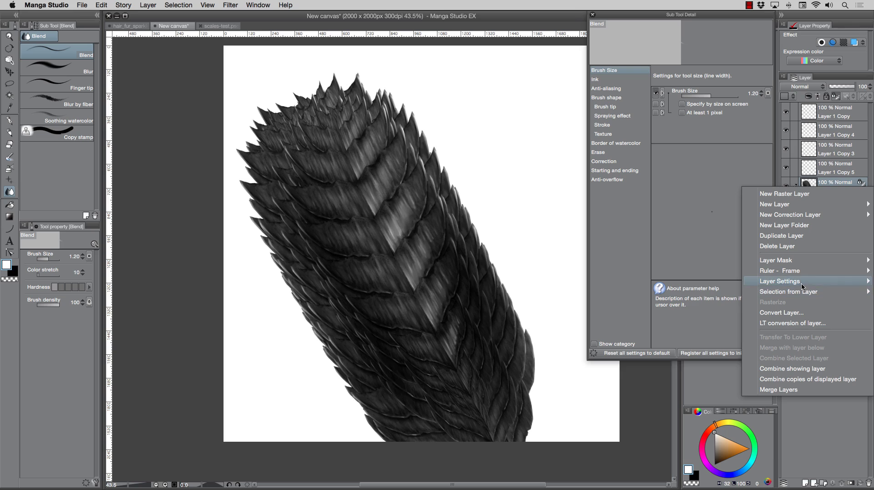
{"action": "left_click", "coordinate": [718, 292]}
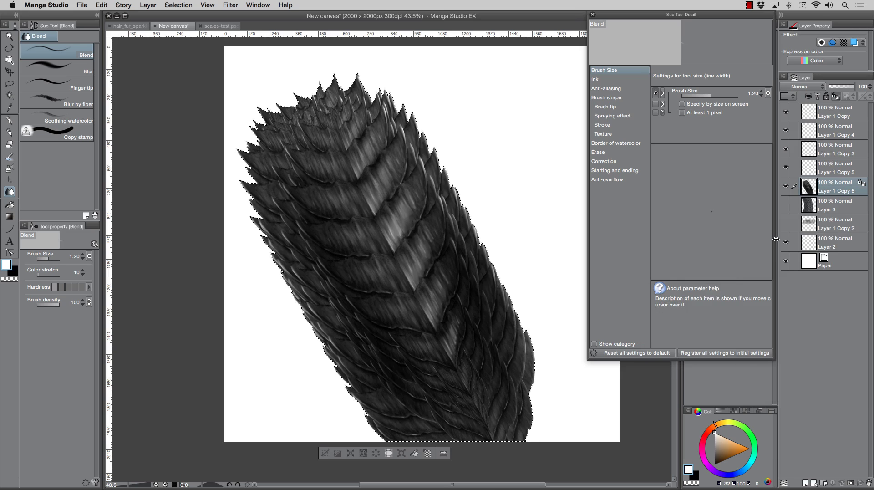
{"action": "left_click", "coordinate": [806, 482]}
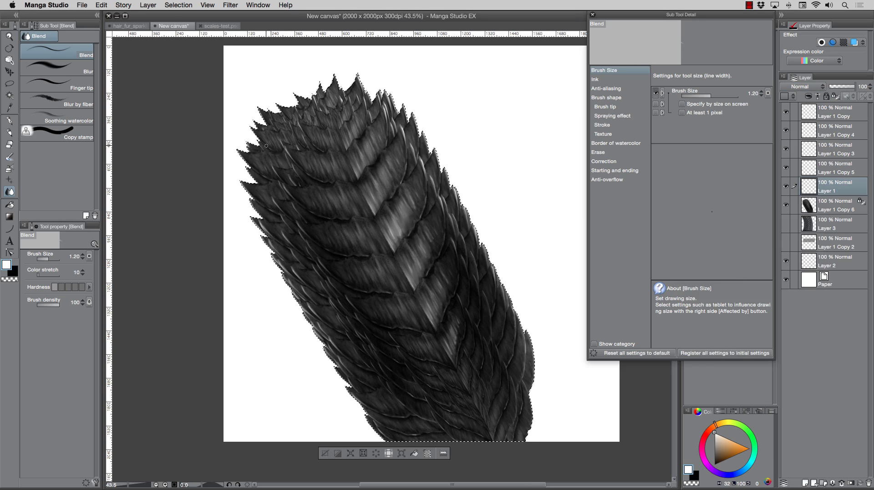
Step: Brush soft white highlights down the central scales with the Highlight airbrush at size 10 in Normal combine mode
{"action": "left_click", "coordinate": [9, 170]}
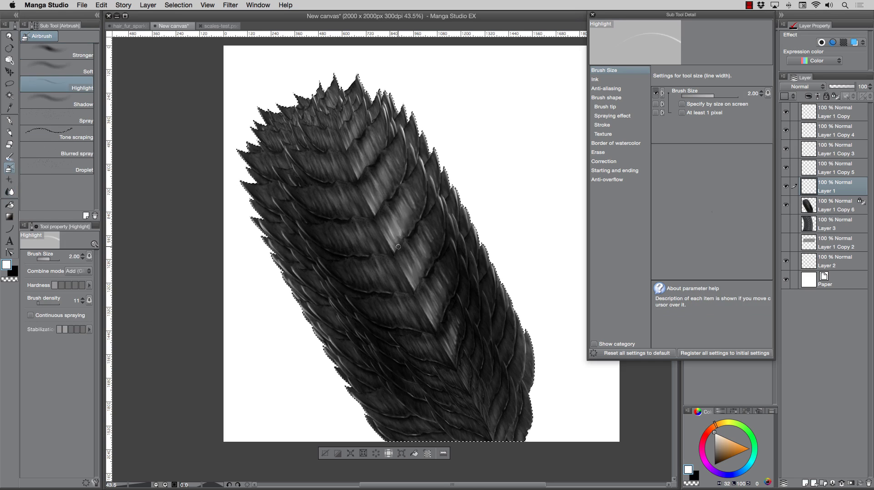
{"action": "key", "text": "bracketright"}
{"action": "key", "text": "bracketright"}
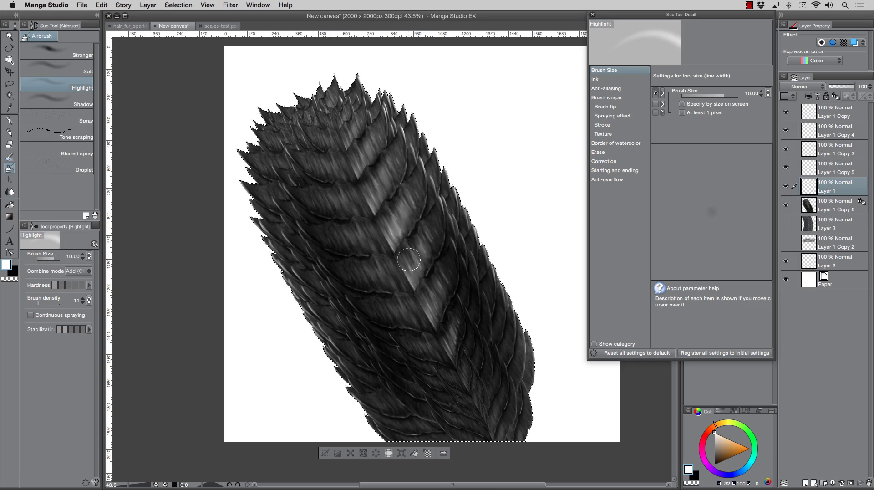
{"action": "left_click", "coordinate": [78, 271]}
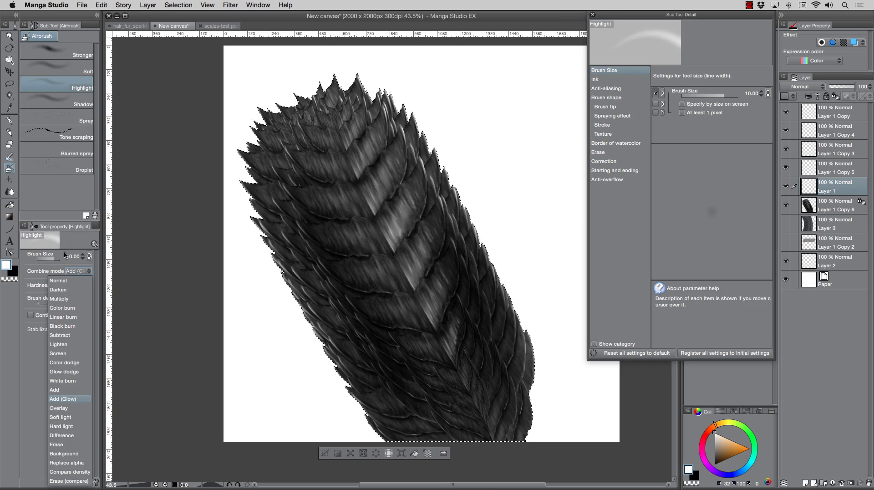
{"action": "left_click", "coordinate": [68, 276]}
{"action": "key", "text": "bracketright"}
{"action": "key", "text": "bracketright"}
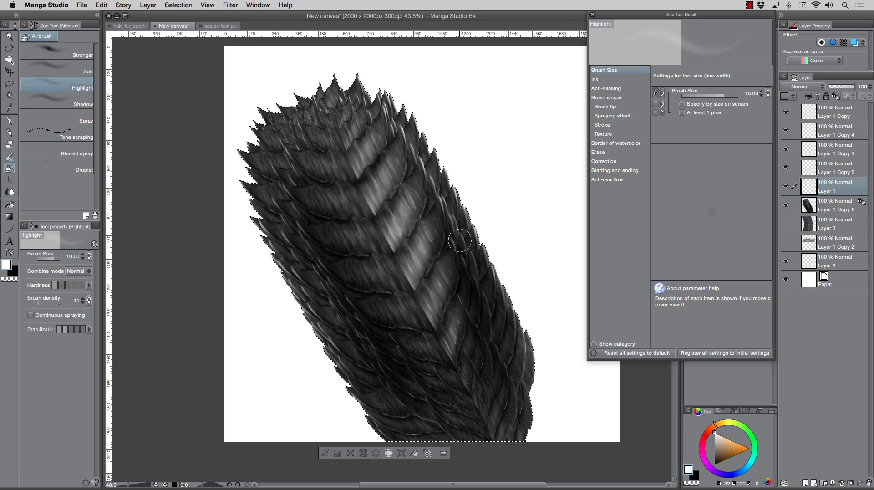
Step: Add thin white highlights to the scales with the Highlight airbrush reduced to sizes 1.00 and 1.20
{"action": "key", "text": "bracketleft"}
{"action": "key", "text": "bracketleft"}
{"action": "key", "text": "bracketleft"}
{"action": "key", "text": "bracketleft"}
{"action": "key", "text": "bracketleft"}
{"action": "key", "text": "bracketleft"}
{"action": "key", "text": "bracketleft"}
{"action": "key", "text": "bracketleft"}
{"action": "key", "text": "bracketleft"}
{"action": "key", "text": "bracketleft"}
{"action": "key", "text": "bracketleft"}
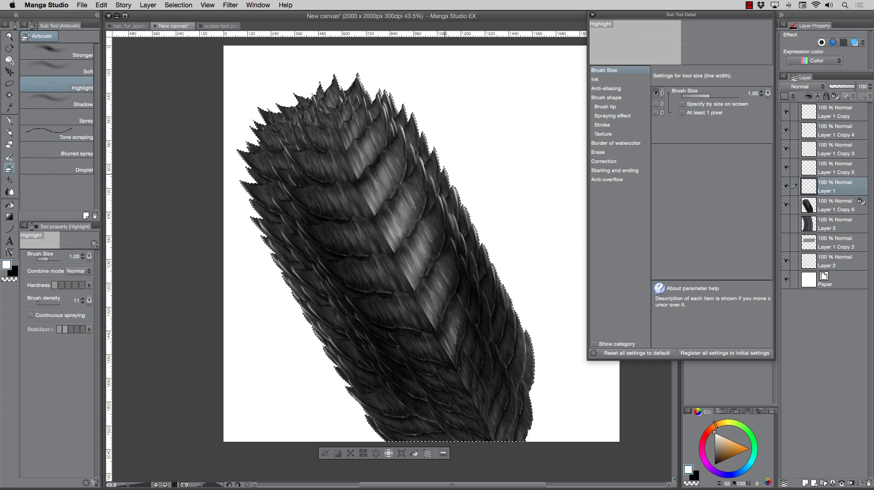
{"action": "key", "text": "bracketright"}
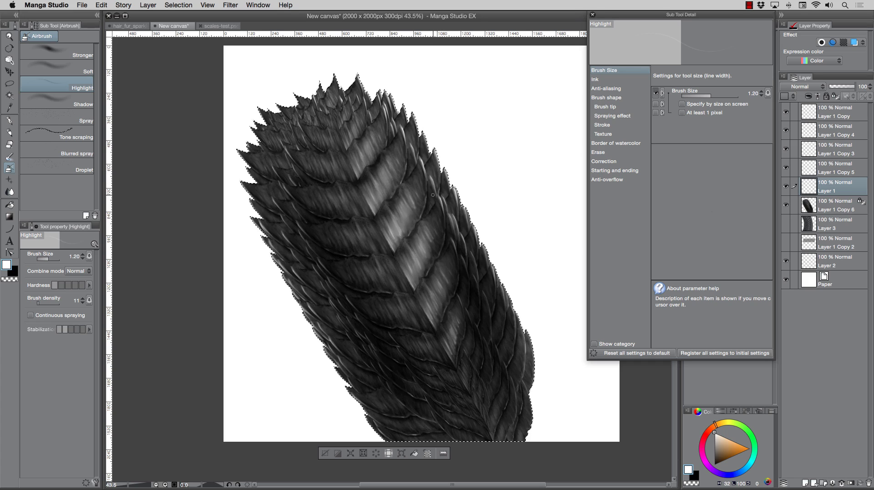
Step: Try Overlay and Glow dodge as the highlight layer's blending mode, and set it to Add (Glow)
{"action": "left_click", "coordinate": [801, 86]}
{"action": "left_click", "coordinate": [785, 206]}
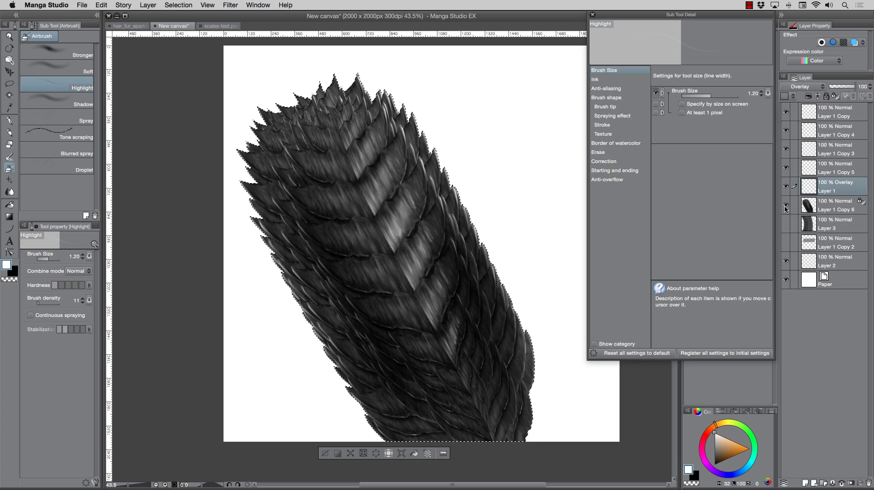
{"action": "left_click", "coordinate": [797, 86]}
{"action": "left_click", "coordinate": [787, 179]}
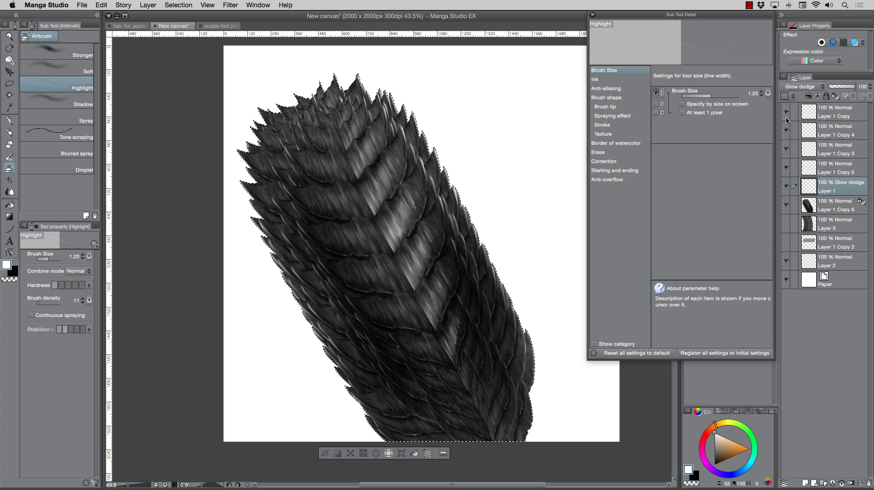
{"action": "left_click", "coordinate": [795, 86]}
{"action": "left_click", "coordinate": [790, 196]}
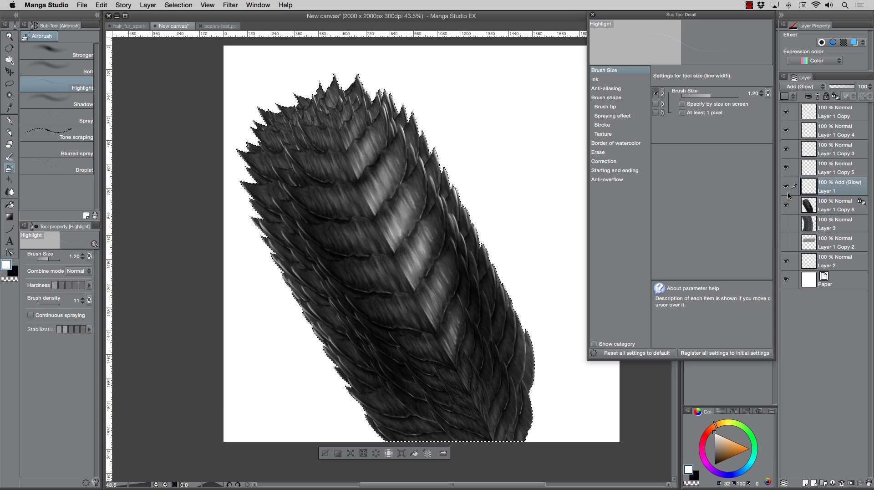
{"action": "left_click", "coordinate": [787, 187]}
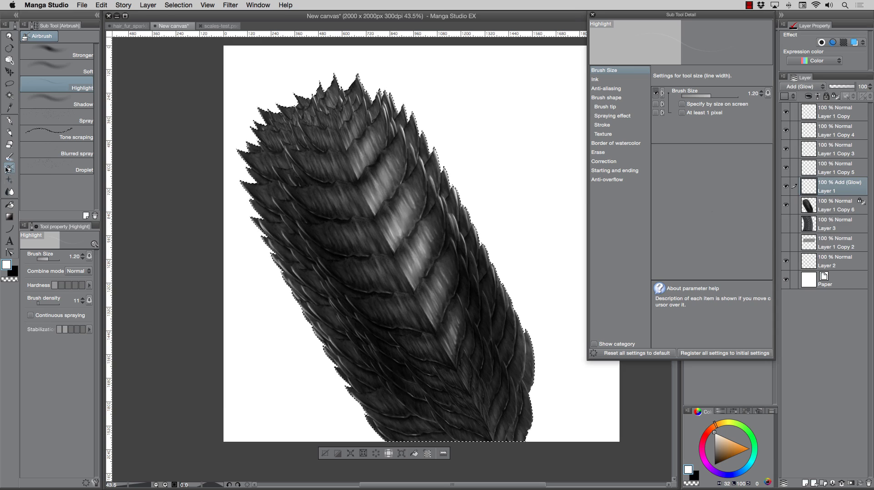
Step: Smooth the glowing highlights on the central scales with the Blend tool, raising its size to 1.50
{"action": "left_click", "coordinate": [9, 191]}
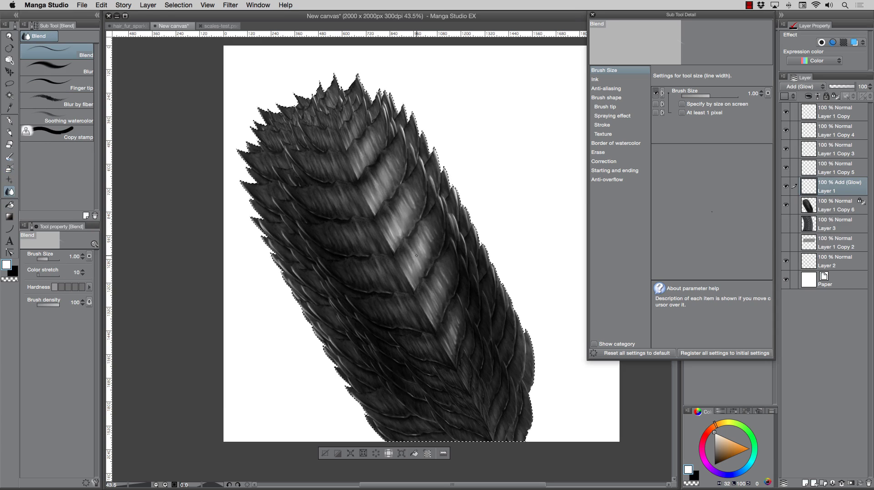
{"action": "key", "text": "bracketright"}
{"action": "key", "text": "bracketright"}
{"action": "key", "text": "bracketright"}
{"action": "key", "text": "bracketright"}
{"action": "key", "text": "bracketleft"}
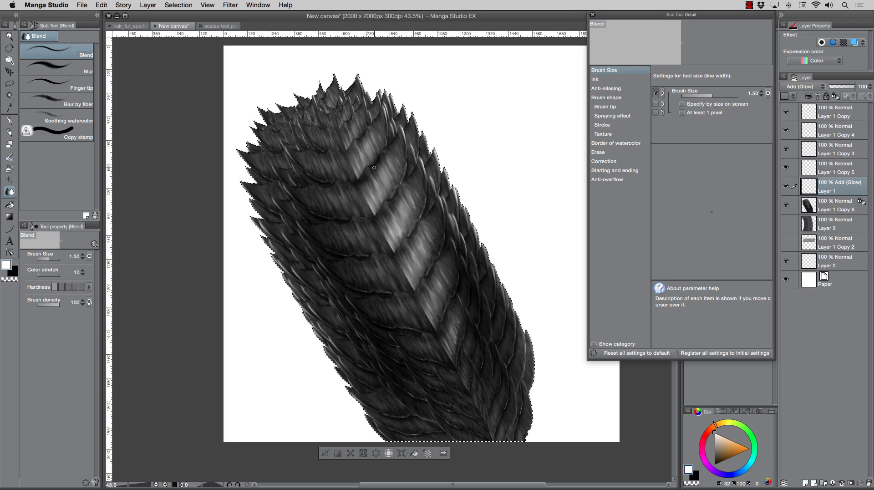
Step: Draw thin white streaks on the central scales with the Darker pencil at sizes 1.50, 0.80 and 2.00
{"action": "left_click", "coordinate": [10, 133]}
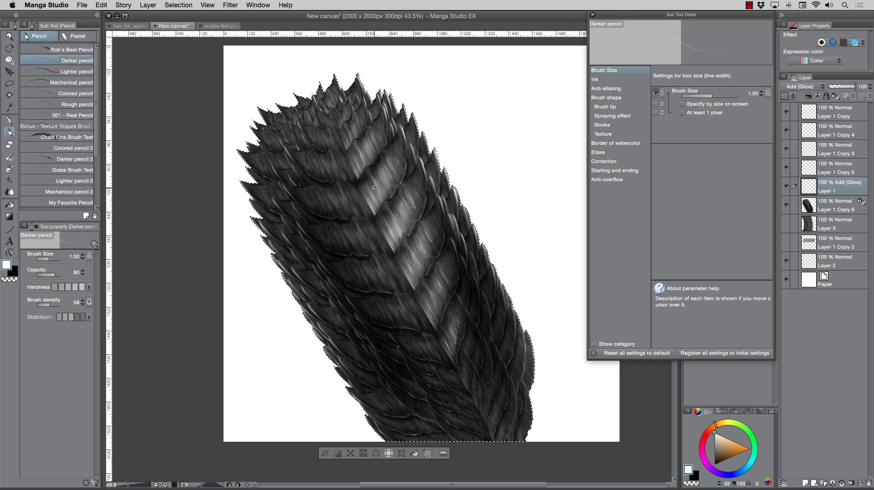
{"action": "left_click_drag", "start_coordinate": [404, 204], "coordinate": [407, 232]}
{"action": "mouse_move", "coordinate": [413, 197]}
{"action": "left_mouse_down"}
{"action": "mouse_move", "coordinate": [398, 240]}
{"action": "mouse_move", "coordinate": [422, 270]}
{"action": "left_mouse_up"}
{"action": "left_click_drag", "start_coordinate": [419, 247], "coordinate": [427, 254]}
{"action": "key", "text": "bracketleft"}
{"action": "key", "text": "bracketleft"}
{"action": "key", "text": "bracketleft"}
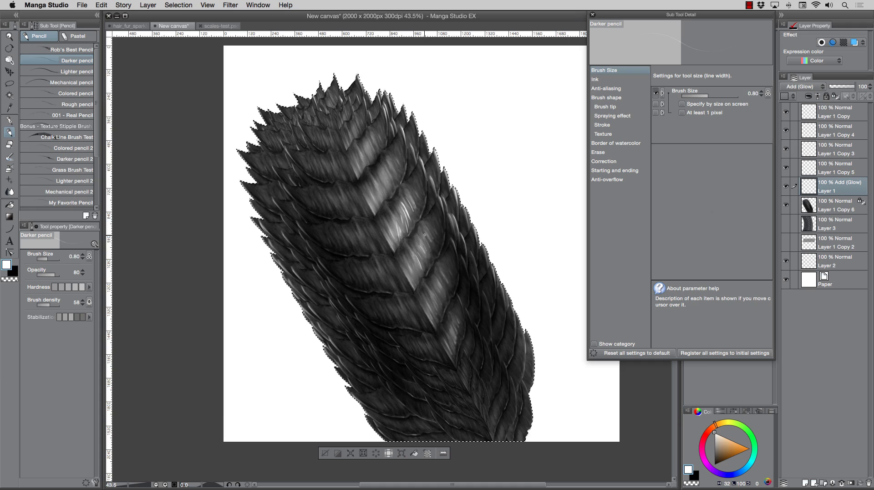
{"action": "mouse_move", "coordinate": [433, 292]}
{"action": "left_mouse_down"}
{"action": "mouse_move", "coordinate": [454, 333]}
{"action": "mouse_move", "coordinate": [456, 315]}
{"action": "mouse_move", "coordinate": [452, 350]}
{"action": "left_mouse_up"}
{"action": "left_click_drag", "start_coordinate": [386, 170], "coordinate": [384, 190]}
{"action": "key", "text": "bracketright"}
{"action": "key", "text": "bracketright"}
{"action": "key", "text": "bracketright"}
{"action": "left_click_drag", "start_coordinate": [379, 185], "coordinate": [378, 206]}
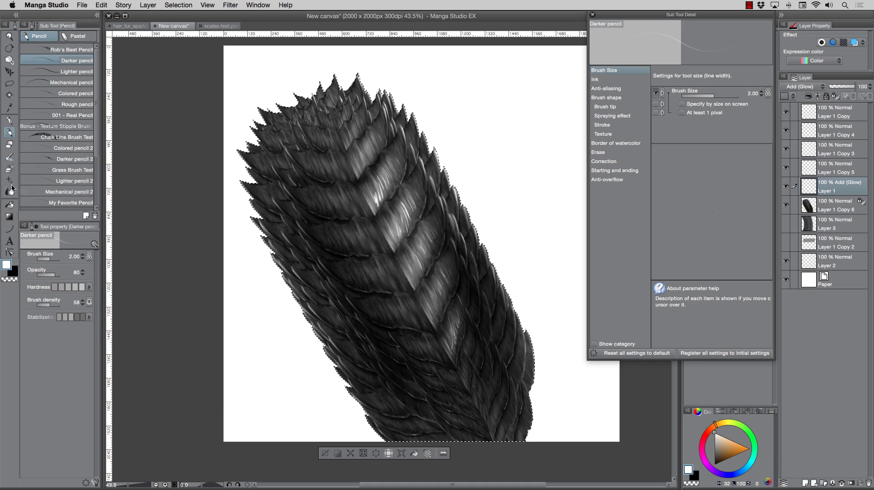
Step: Soften the pencil streaks with the Blend tool at sizes 1.20 and 1.00, and merge the highlight layer into the scales layer
{"action": "key", "text": "j"}
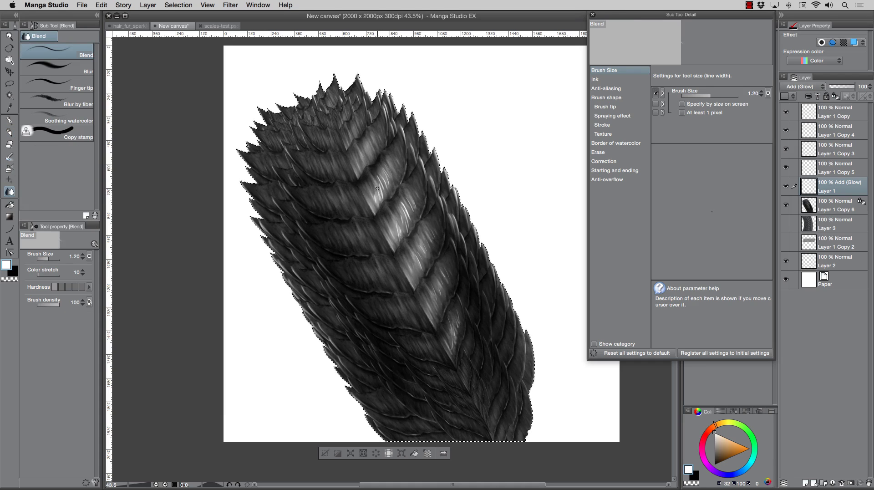
{"action": "key", "text": "bracketleft"}
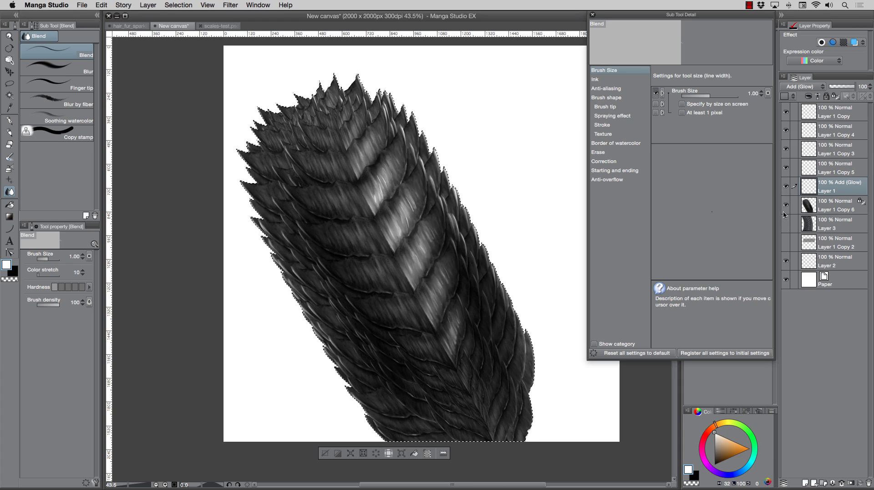
{"action": "key", "text": "super+e"}
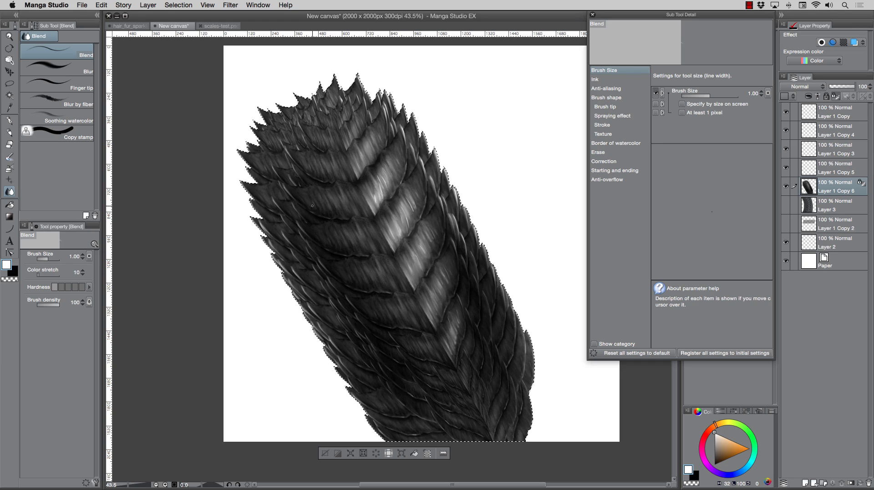
Step: Return to the Brush tool, compare the scales-test.psd pattern with its inverted tones, undo the inversion, and return to New canvas
{"action": "left_click", "coordinate": [9, 155]}
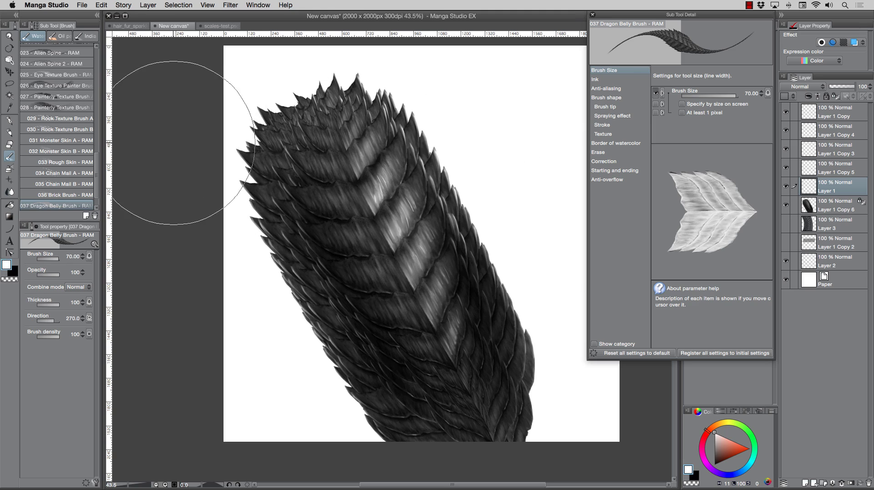
{"action": "left_click", "coordinate": [221, 26]}
{"action": "key", "text": "super+i"}
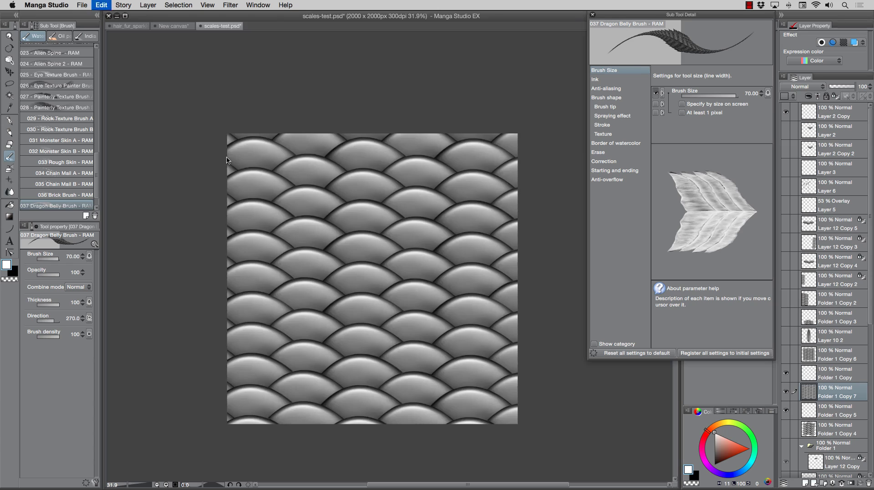
{"action": "key", "text": "super+i"}
{"action": "key", "text": "super+i"}
{"action": "key", "text": "super+shift+z"}
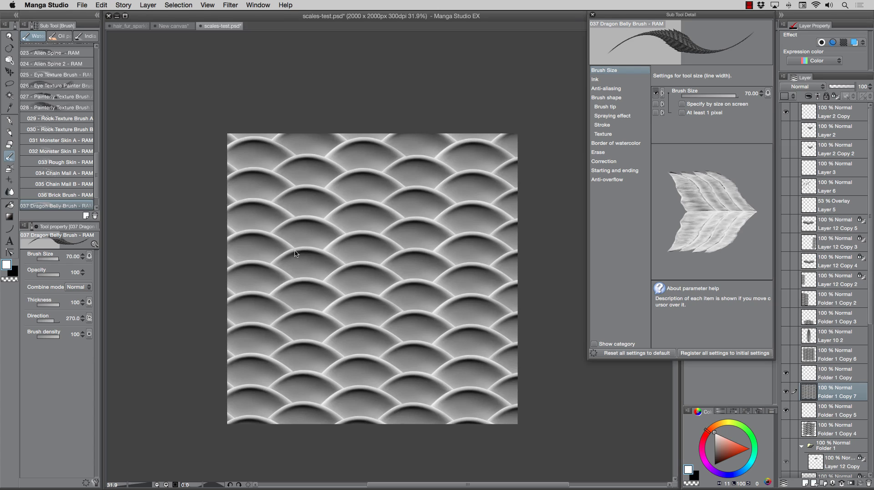
{"action": "key", "text": "super+z"}
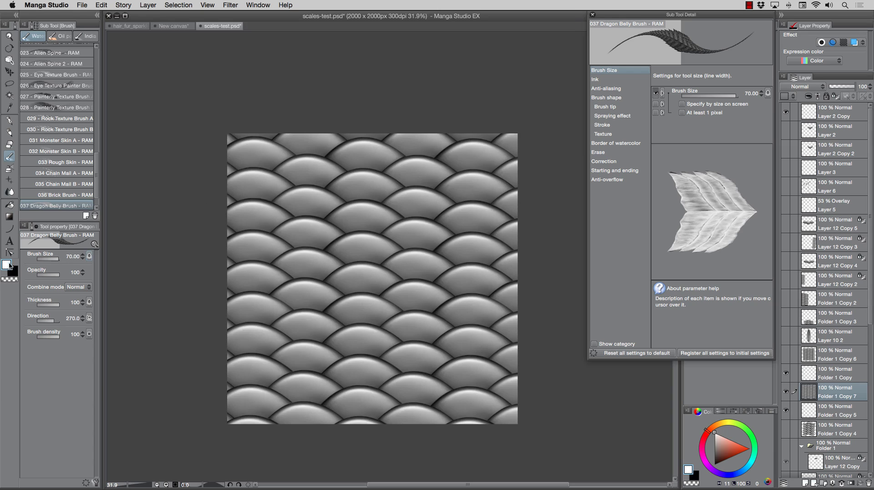
{"action": "left_click", "coordinate": [170, 27]}
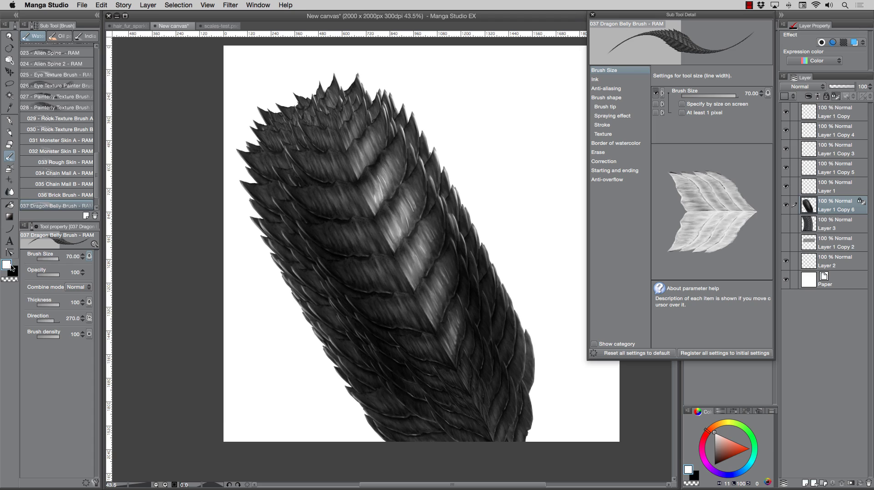